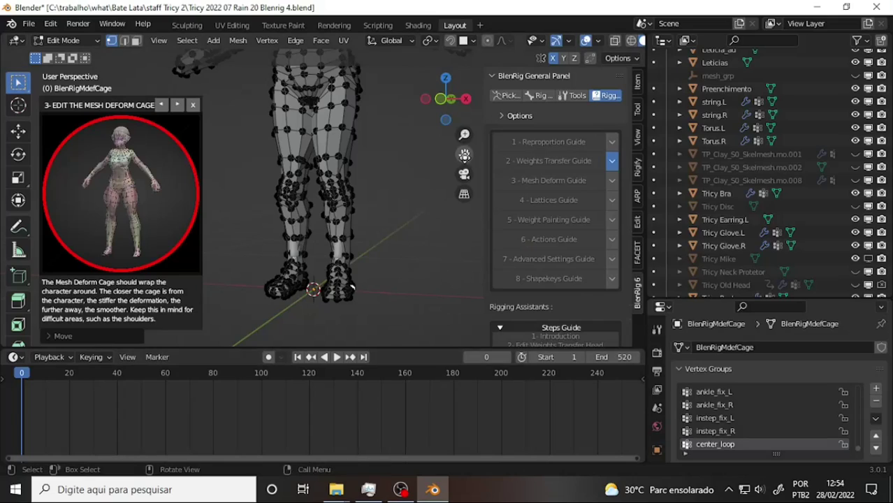
# Pan along the BlenRigMdefCage from its legs up to its body and arms.
pyautogui.moveTo(463, 154); pyautogui.dragTo(481, 92)
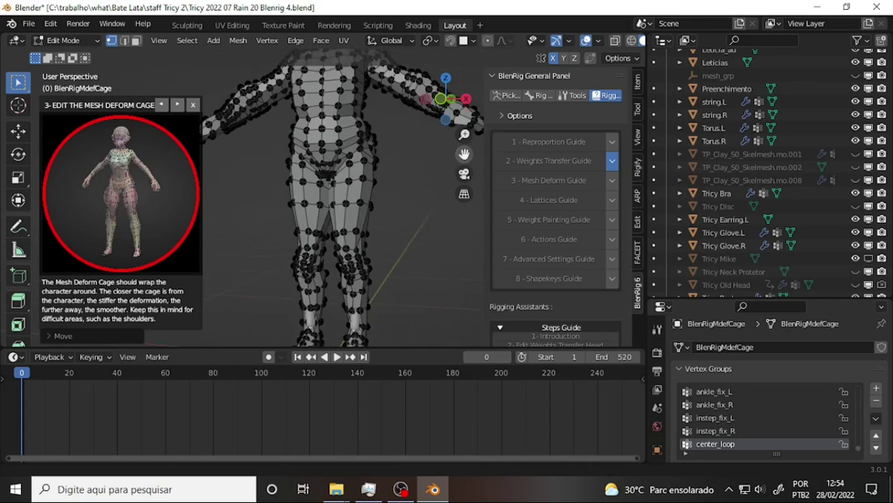
pyautogui.moveTo(463, 154); pyautogui.dragTo(459, 149)
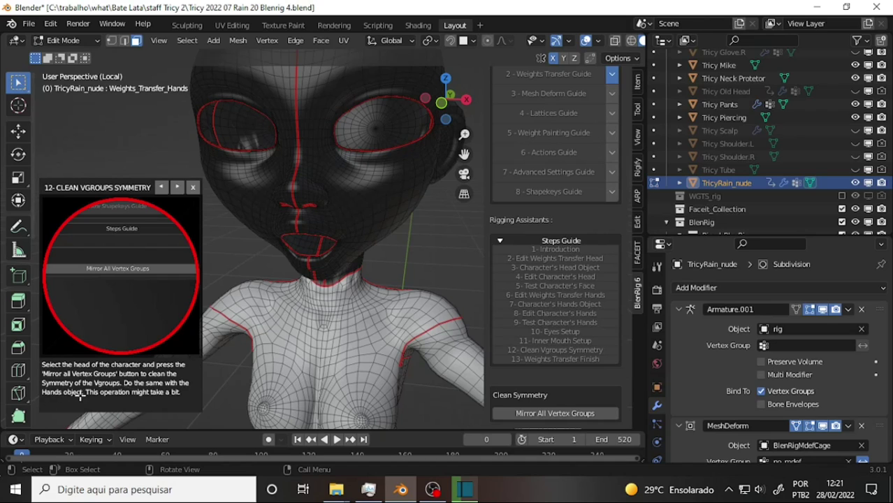
# With X-ray on, box-select the vertices of the left and right hands.
pyautogui.scroll(-3, 455, 204)
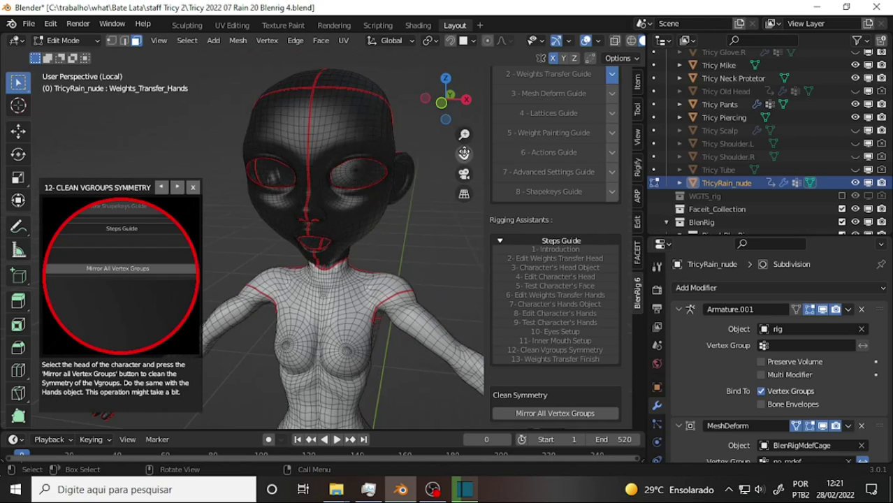
pyautogui.moveTo(464, 154)
pyautogui.mouseDown()
pyautogui.moveTo(366, 20)
pyautogui.moveTo(569, 110)
pyautogui.mouseUp()
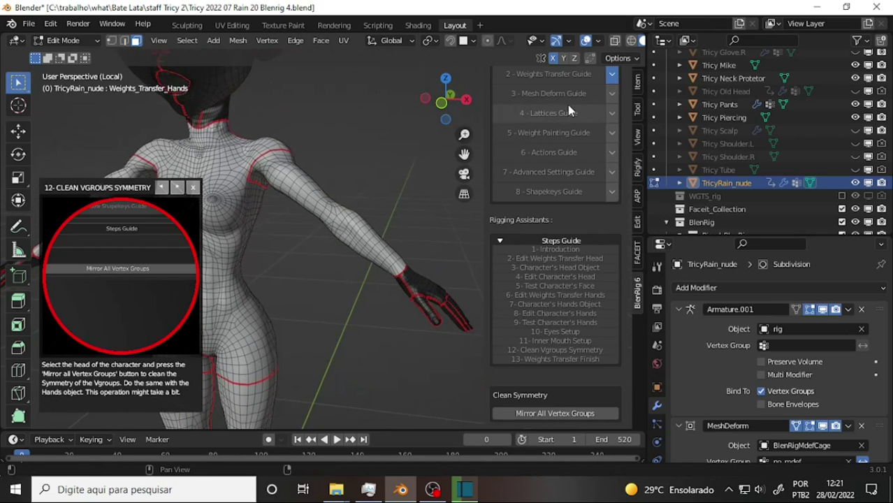
pyautogui.click(618, 40)
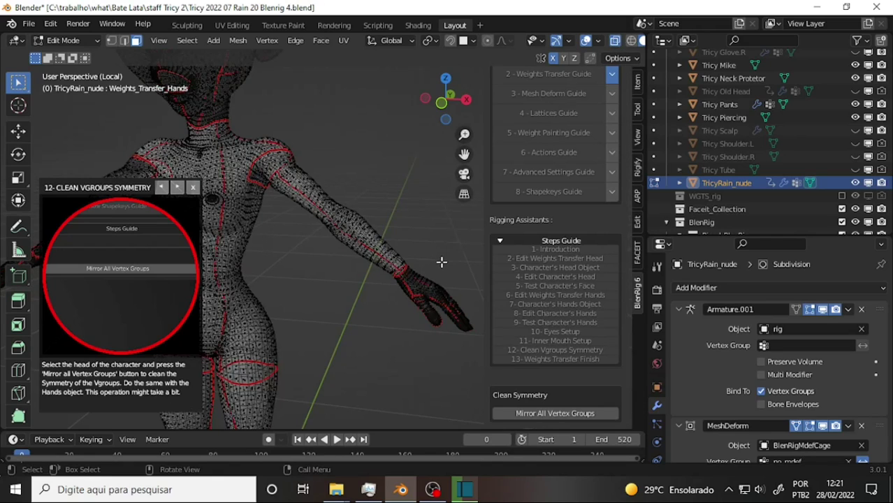
pyautogui.moveTo(421, 264); pyautogui.dragTo(481, 352)
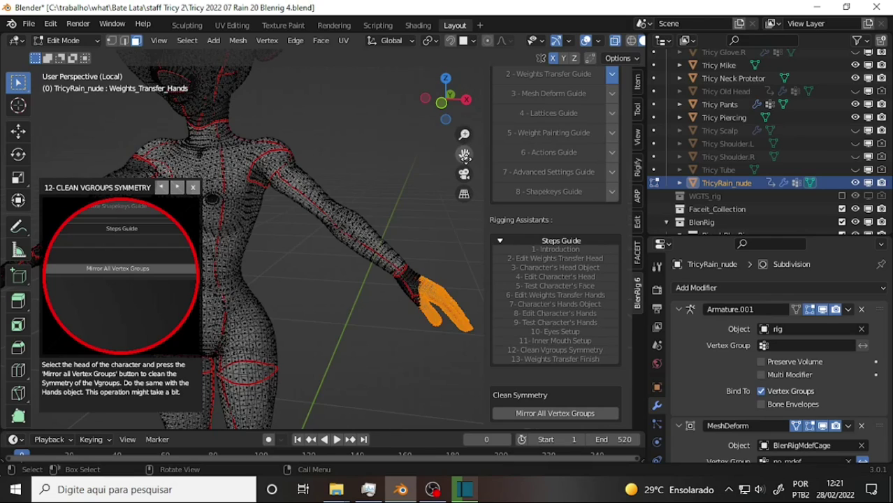
pyautogui.moveTo(464, 155); pyautogui.dragTo(629, 168)
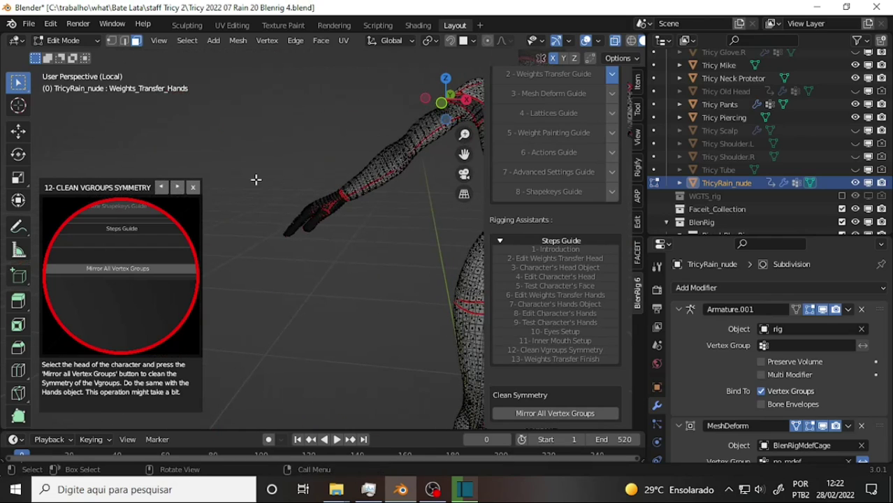
pyautogui.moveTo(255, 180); pyautogui.dragTo(330, 278)
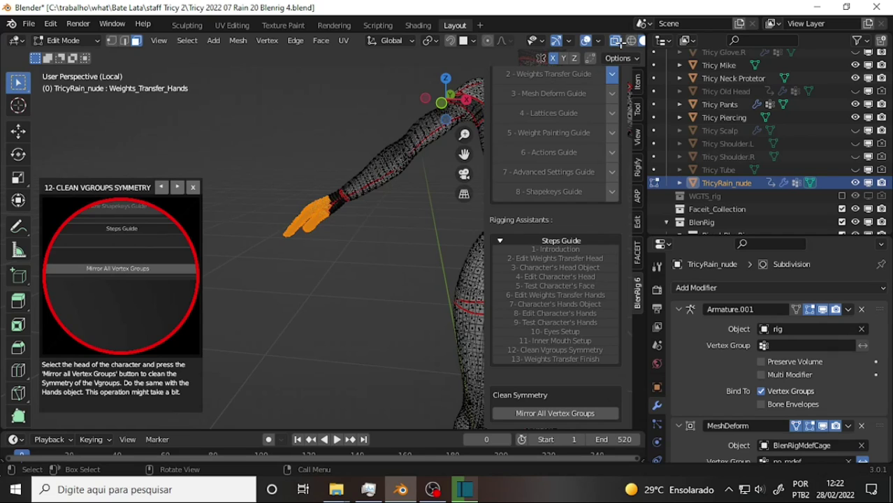
# Extend to all linked hand geometry with Ctrl+L, turn X-ray off, and check front and back.
pyautogui.hotkey('ctrl', 'l')
pyautogui.click(616, 41)
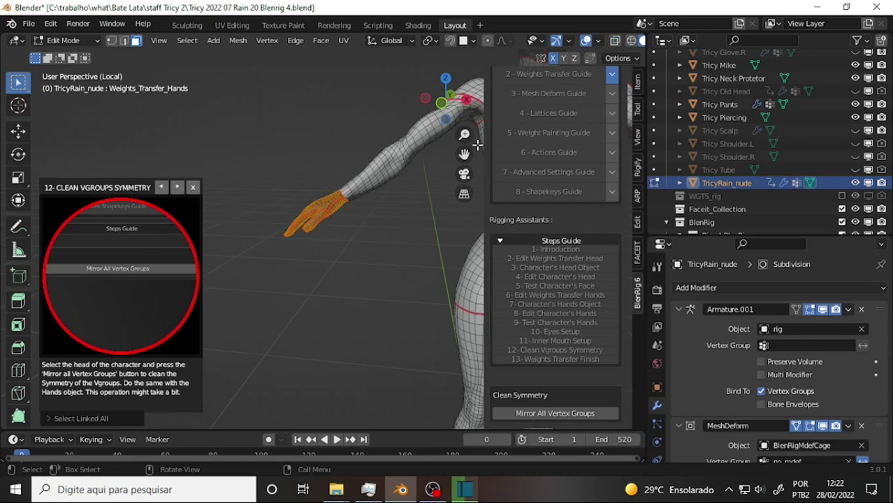
pyautogui.moveTo(463, 154); pyautogui.dragTo(407, 160)
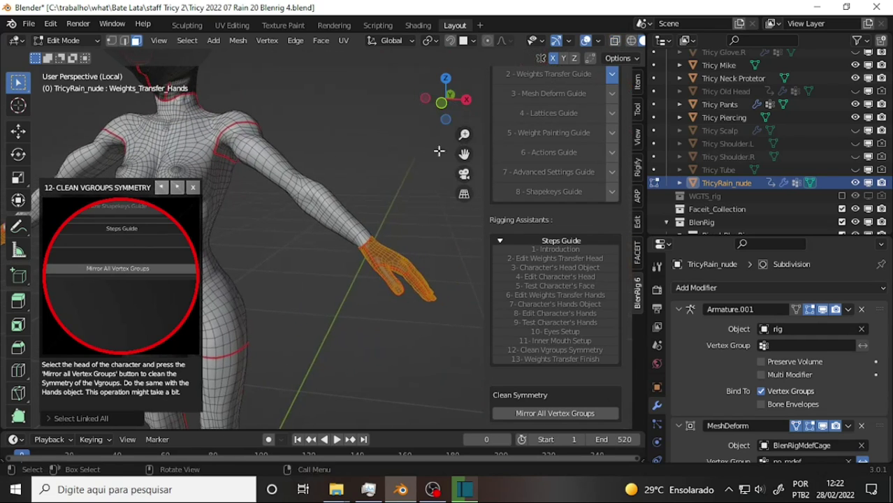
pyautogui.moveTo(407, 160)
pyautogui.mouseDown(button='middle')
pyautogui.moveTo(216, 128)
pyautogui.moveTo(446, 175)
pyautogui.mouseUp(button='middle')
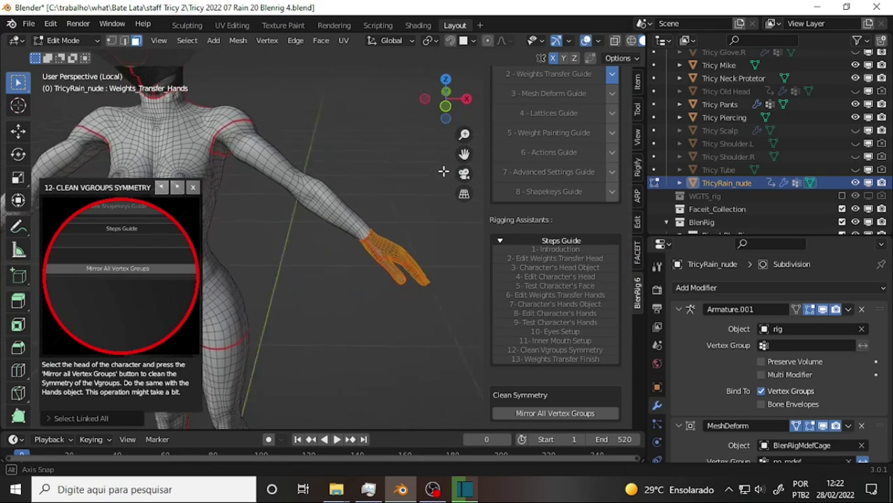
pyautogui.moveTo(464, 154); pyautogui.dragTo(460, 155)
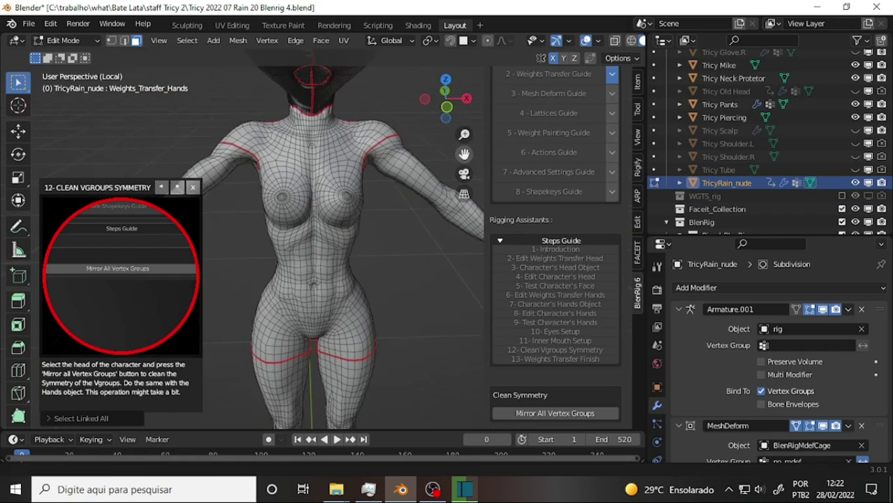
pyautogui.scroll(-2, 415, 160)
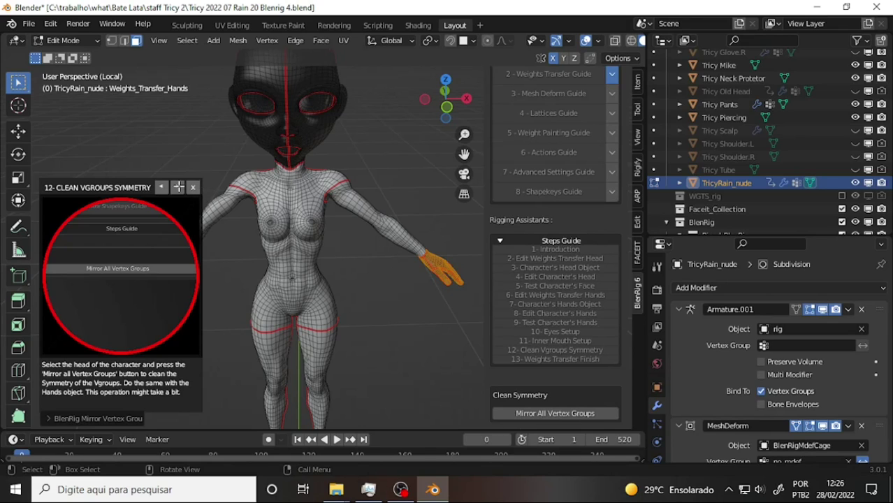
# Advance the BlenRig guide to the Weights Transfer Finish step.
pyautogui.click(179, 188)
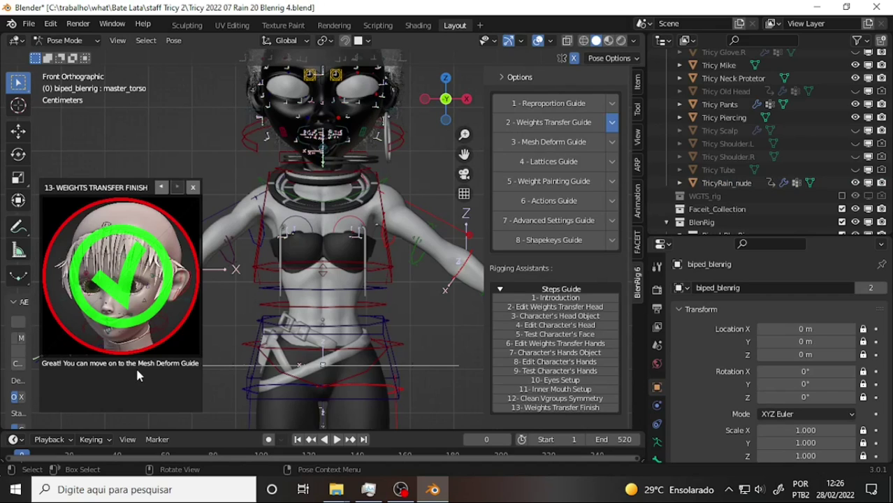
pyautogui.scroll(-3, 374, 210)
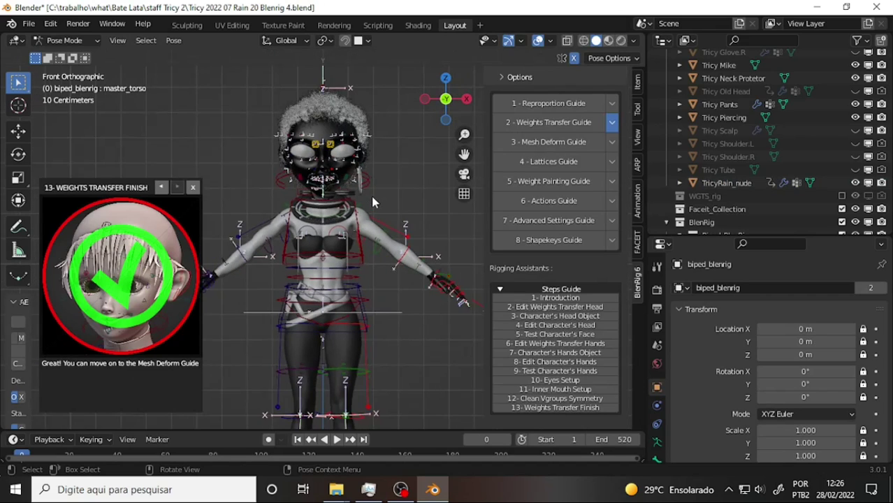
pyautogui.scroll(2, 371, 196)
pyautogui.moveTo(463, 154); pyautogui.dragTo(398, 140)
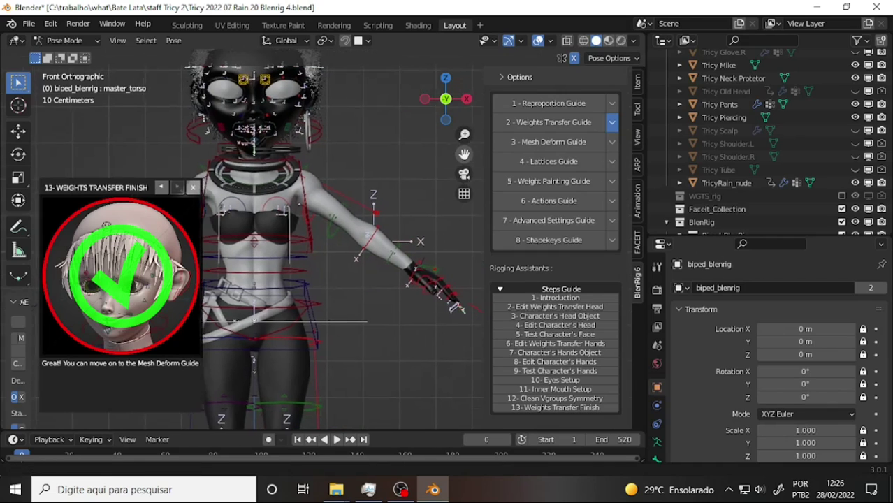
# Test-move hand_ik_ctrl_L with G, cancelling each move so it returns in place.
pyautogui.click(428, 274)
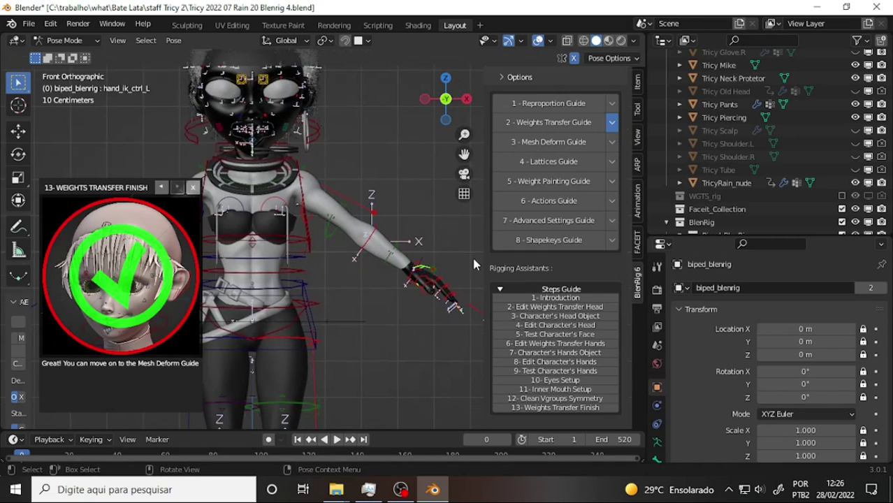
pyautogui.press('g')
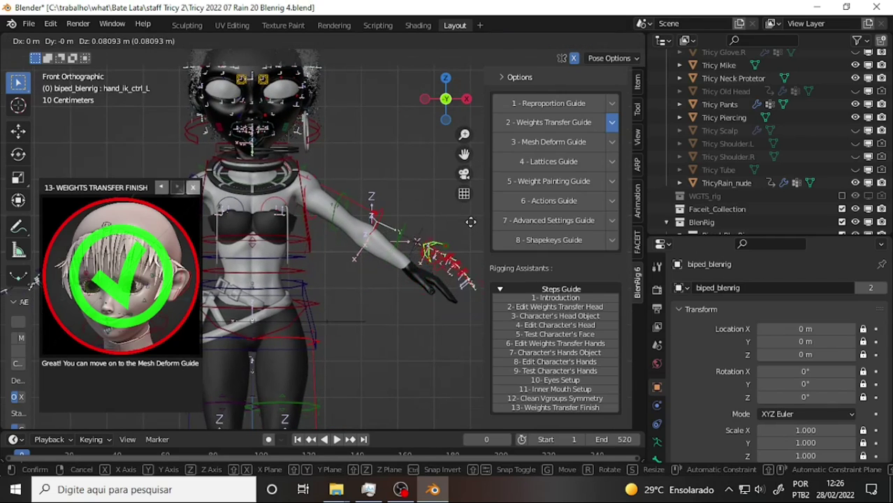
pyautogui.press('Escape')
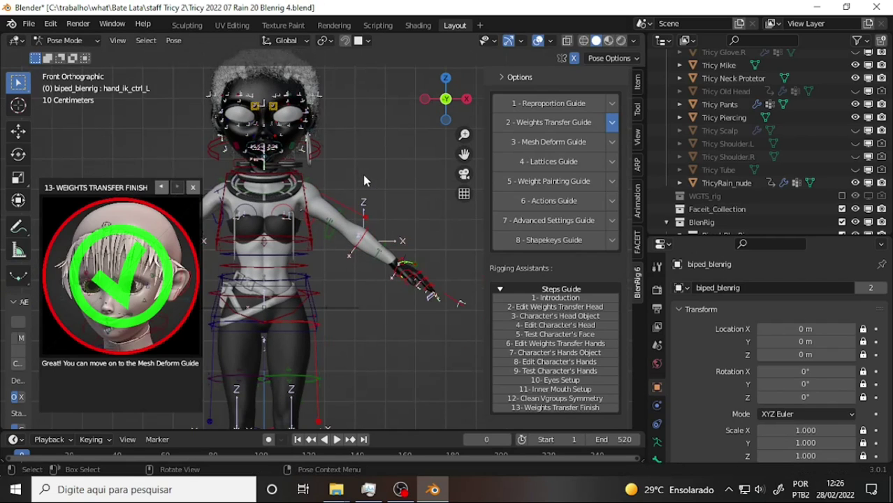
pyautogui.moveTo(390, 170); pyautogui.dragTo(323, 224, button='middle')
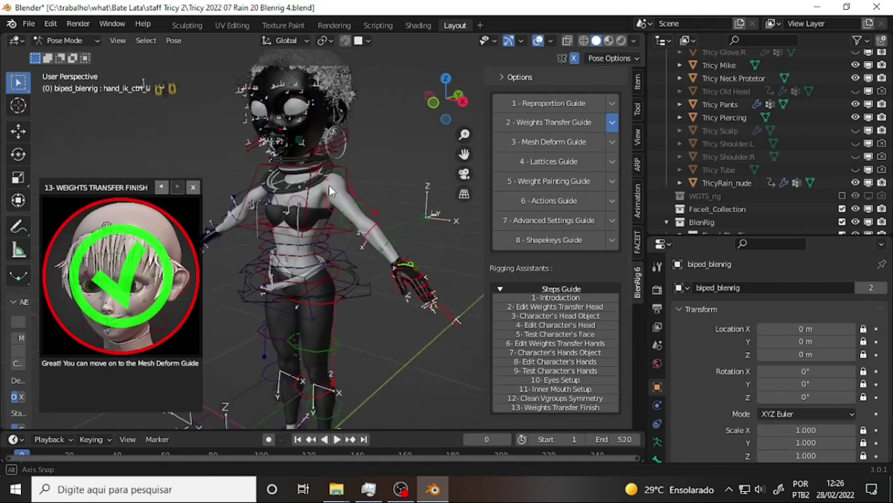
pyautogui.click(340, 253)
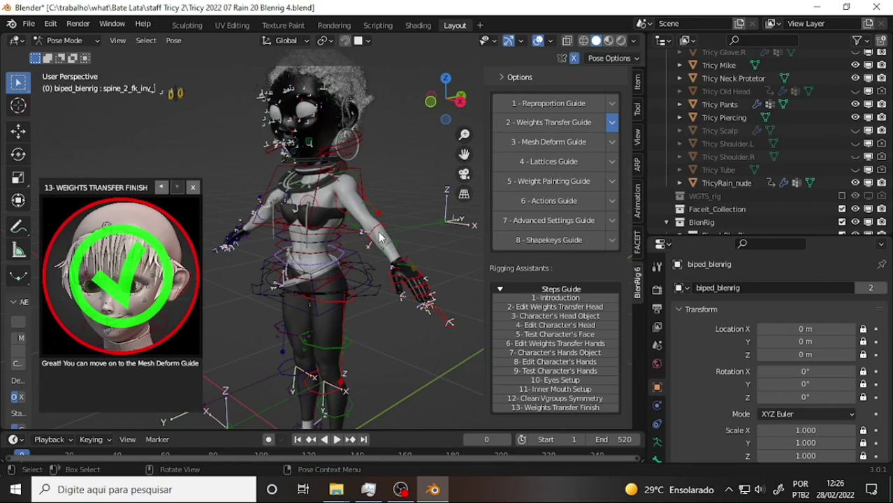
pyautogui.click(410, 267)
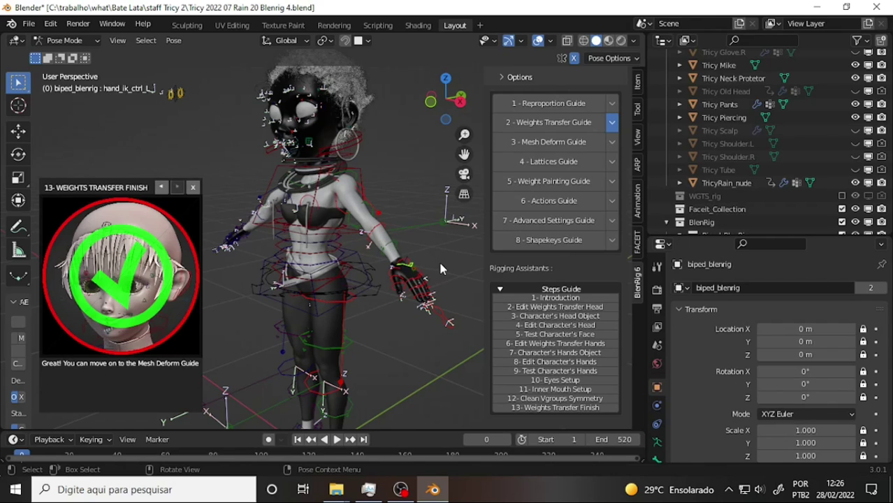
pyautogui.press('g')
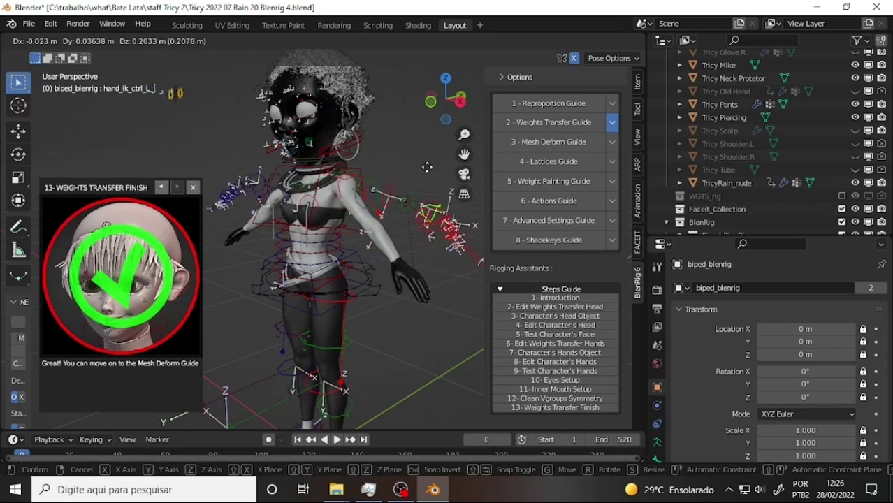
pyautogui.rightClick(424, 202)
# Move the torso control with G, undo and redo it, and check the pose from the side.
pyautogui.moveTo(341, 152)
pyautogui.mouseDown(button='middle')
pyautogui.moveTo(383, 174)
pyautogui.moveTo(384, 140)
pyautogui.moveTo(297, 218)
pyautogui.mouseUp(button='middle')
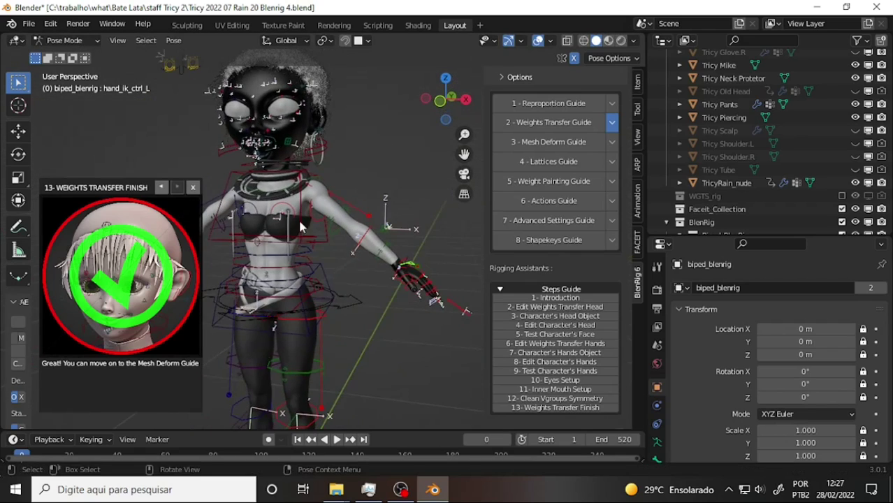
pyautogui.click(318, 271)
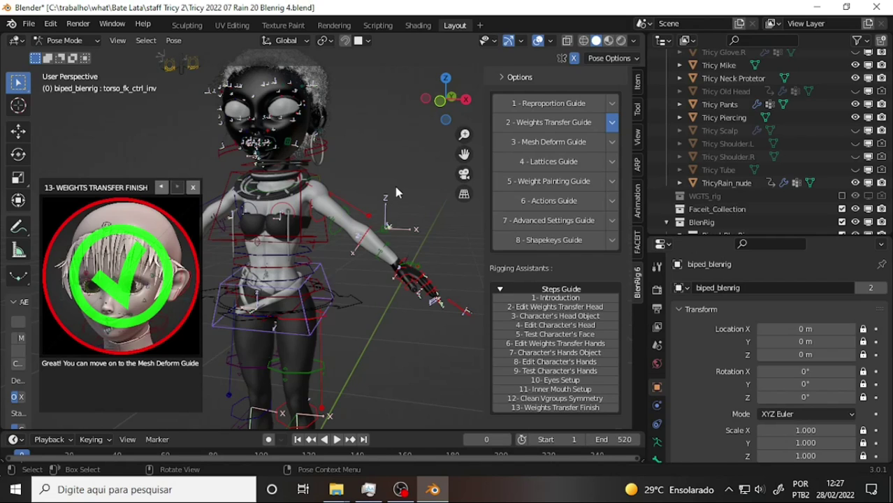
pyautogui.press('g')
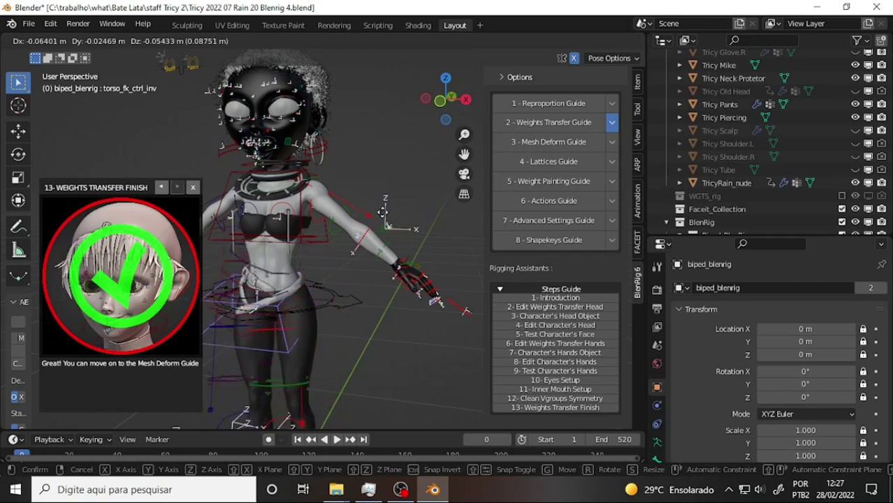
pyautogui.click(392, 182)
pyautogui.hotkey('ctrl', 'z')
pyautogui.hotkey('ctrl', 'shift', 'z')
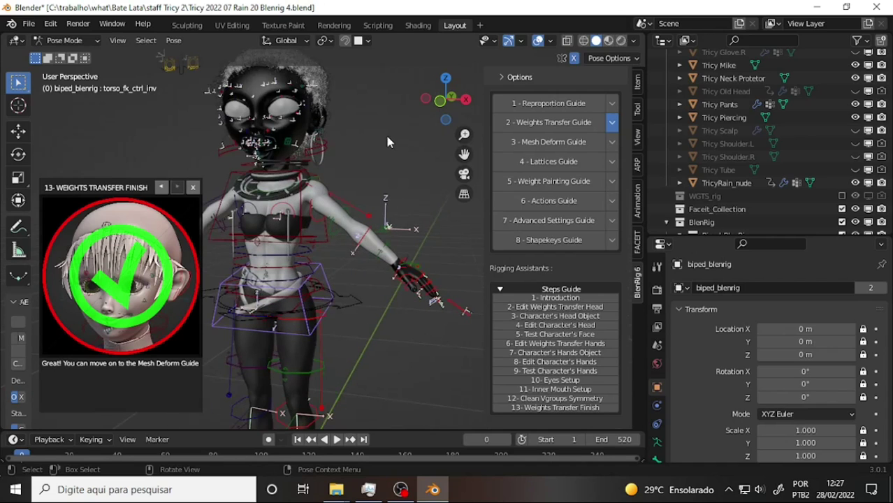
pyautogui.moveTo(389, 136); pyautogui.dragTo(423, 157, button='middle')
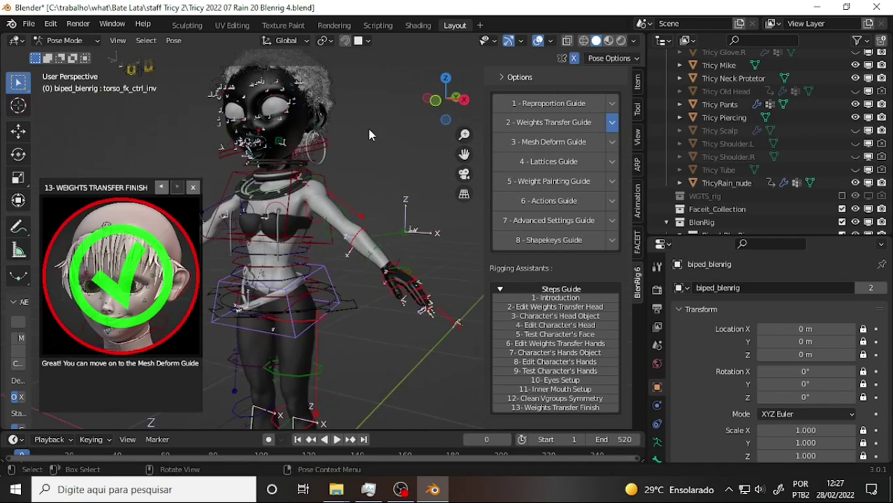
pyautogui.moveTo(463, 153); pyautogui.dragTo(253, 187)
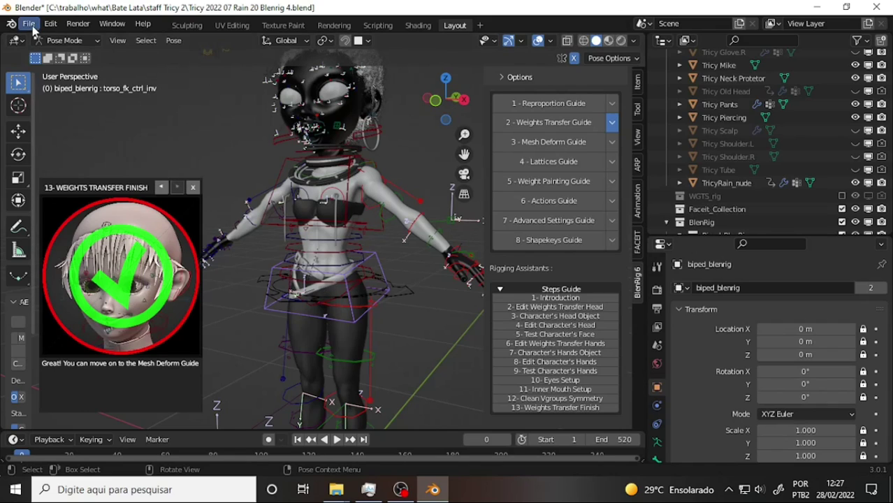
# Save the Tricy blend file, select torso_fk_ctrl, and open the '3 - Mesh Deform Guide'.
pyautogui.click(30, 26)
pyautogui.click(61, 110)
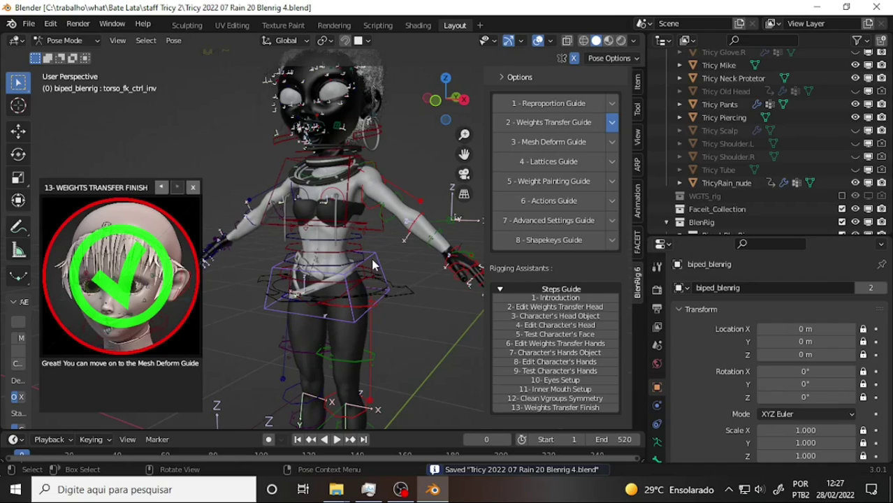
pyautogui.click(325, 229)
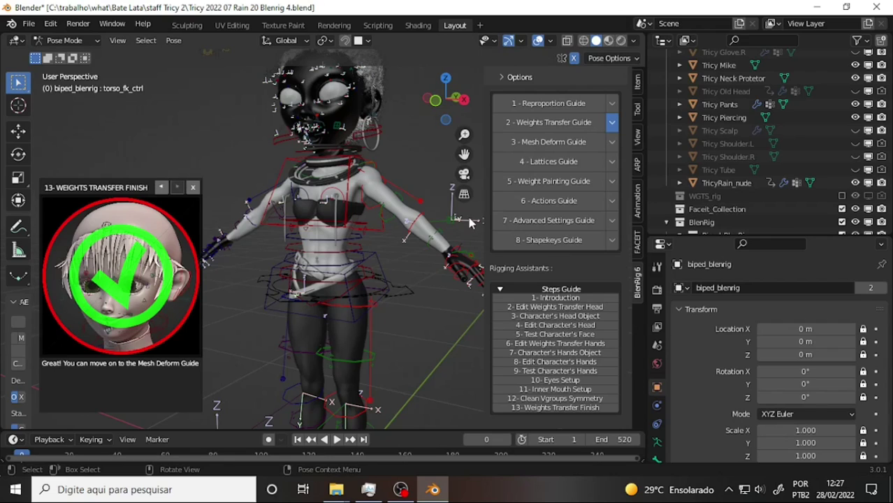
pyautogui.click(579, 144)
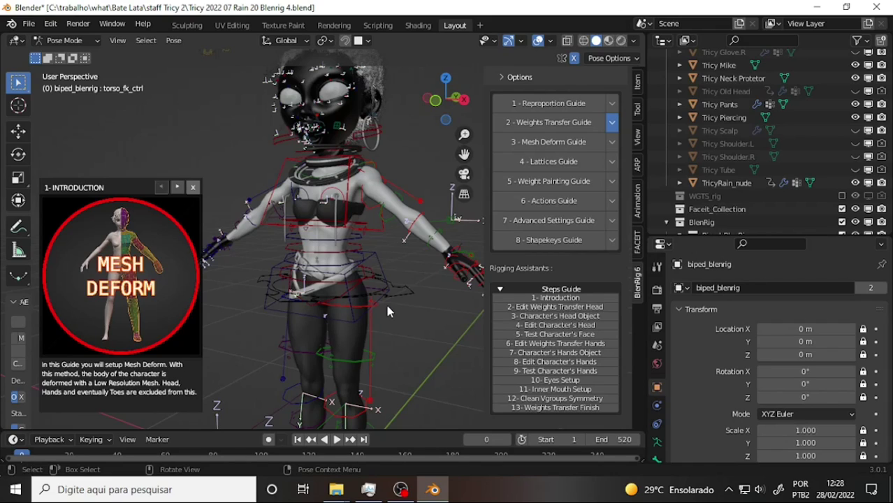
# Scale hand_close_L by -3 to curl the left hand closed.
pyautogui.click(464, 251)
pyautogui.moveTo(464, 158); pyautogui.dragTo(467, 241)
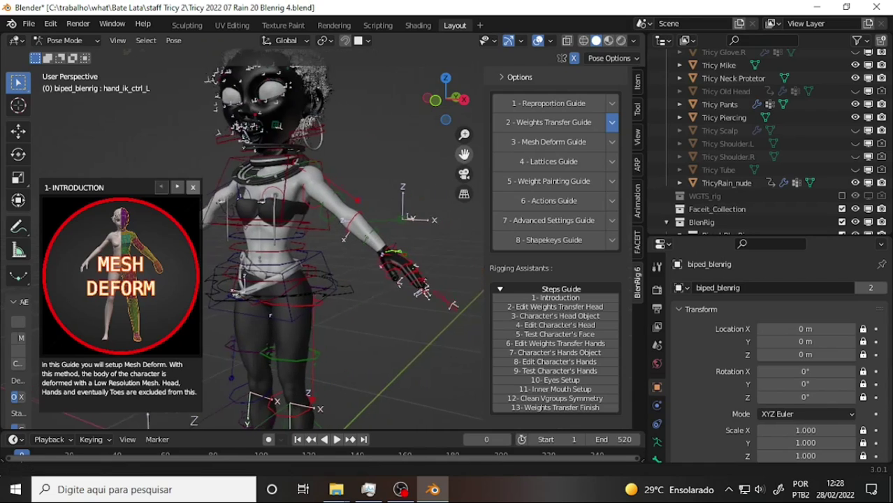
pyautogui.click(416, 300)
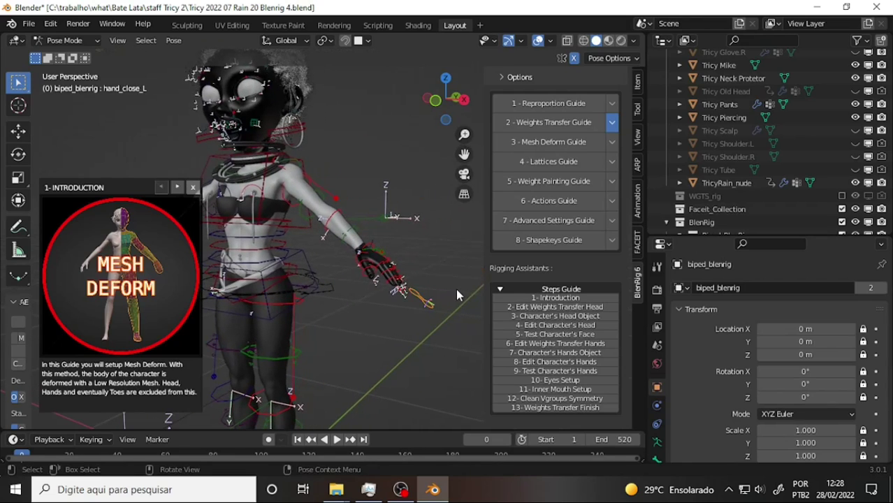
pyautogui.write('s-3')
pyautogui.press('BackSpace')
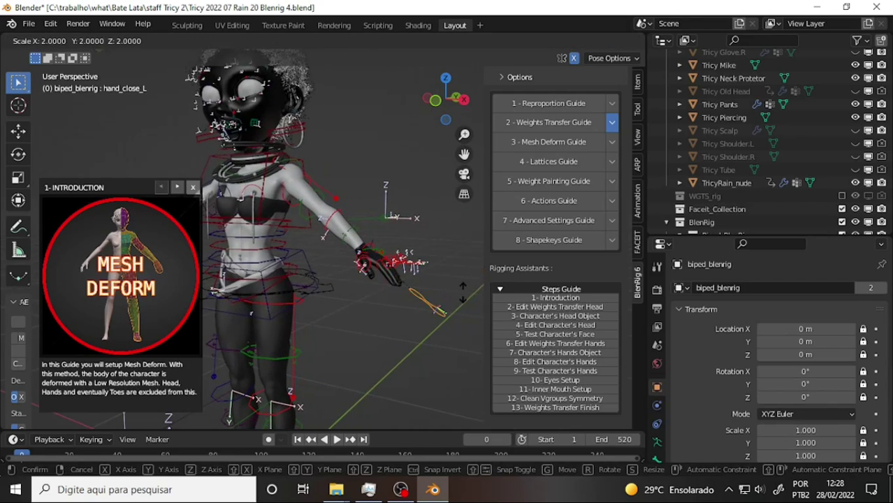
pyautogui.press('Return')
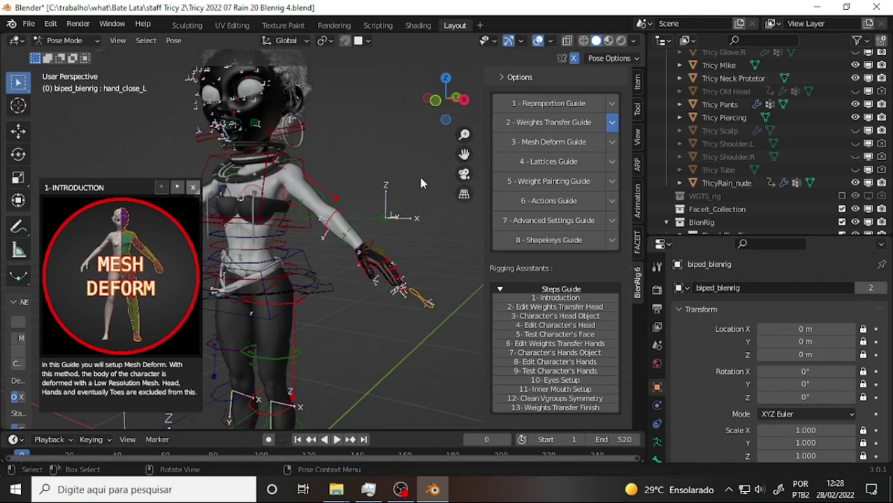
# Reframe the character frontally, adjust viewport shading, and select the left arm IK control.
pyautogui.moveTo(464, 154); pyautogui.dragTo(401, 142)
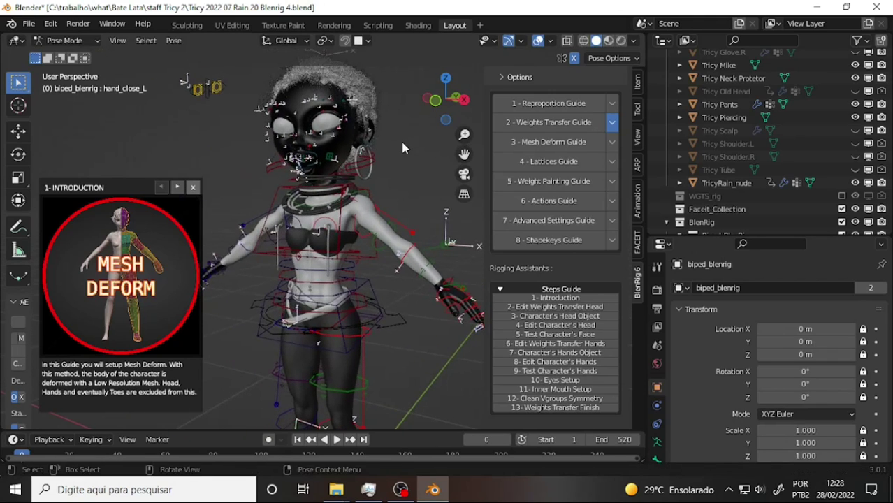
pyautogui.scroll(3, 401, 142)
pyautogui.moveTo(478, 165); pyautogui.dragTo(435, 168, button='middle')
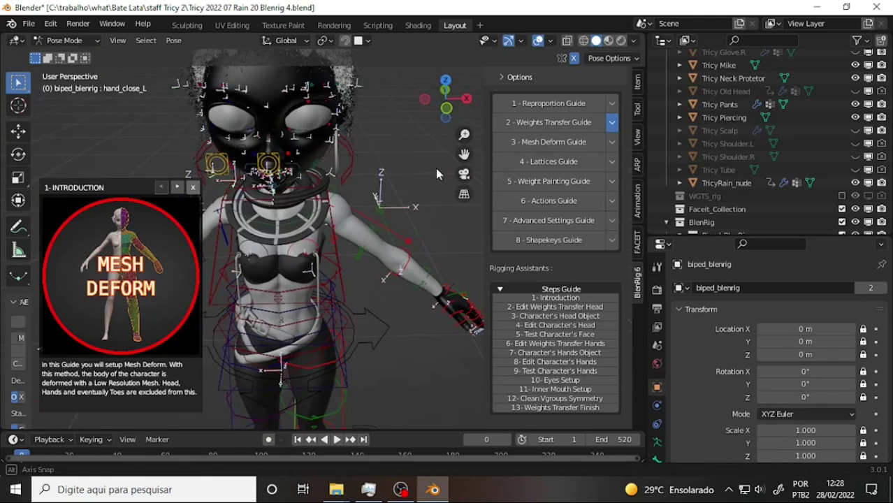
pyautogui.click(634, 41)
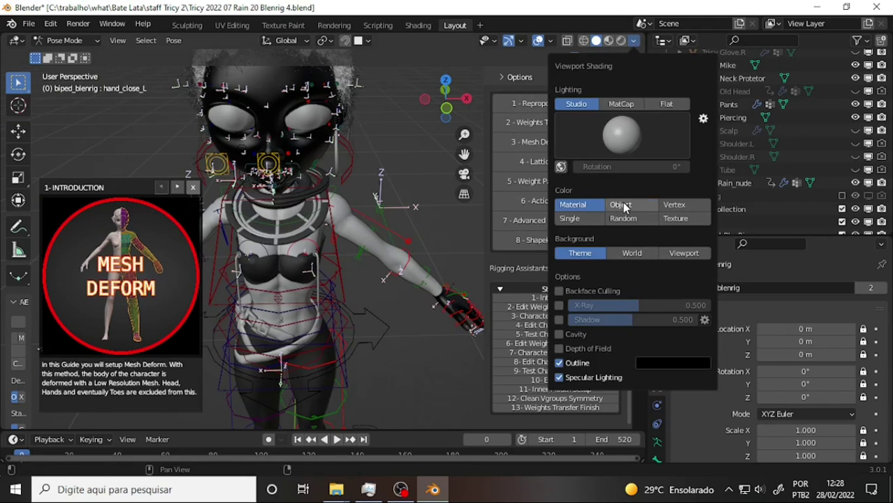
pyautogui.scroll(-3, 422, 153)
pyautogui.moveTo(426, 155)
pyautogui.mouseDown(button='middle')
pyautogui.moveTo(300, 157)
pyautogui.moveTo(416, 119)
pyautogui.moveTo(404, 165)
pyautogui.mouseUp(button='middle')
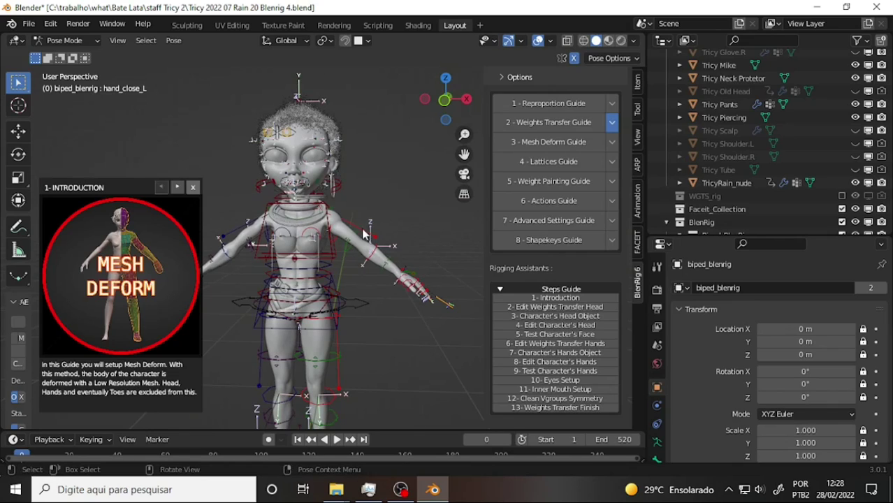
pyautogui.click(347, 245)
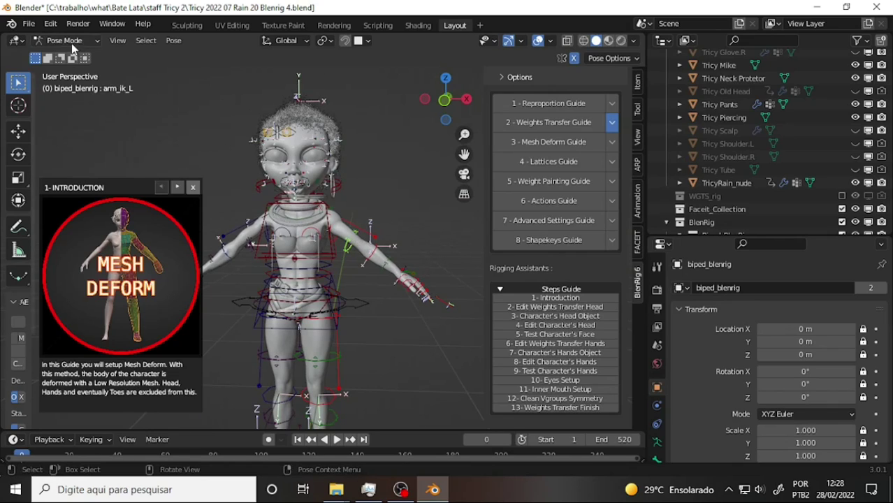
# Switch to Object Mode, select the body mesh with the rig active, and open Ctrl+P parenting options.
pyautogui.click(67, 40)
pyautogui.click(73, 54)
pyautogui.click(335, 234)
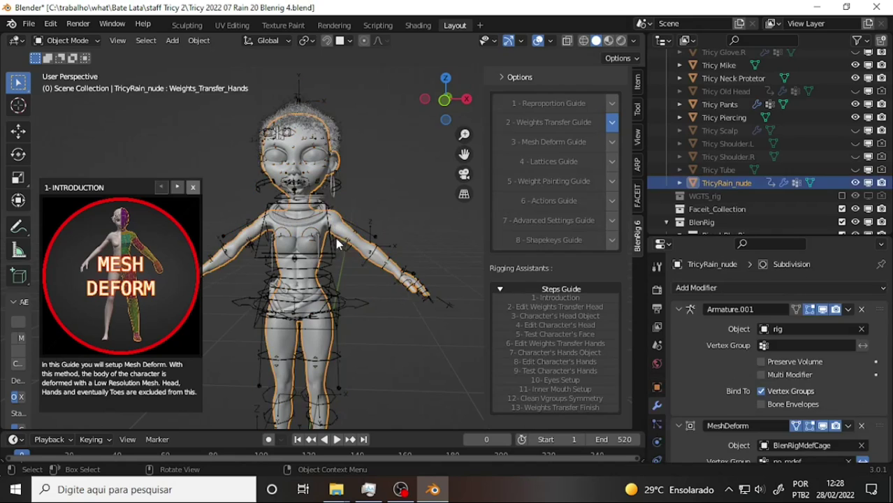
pyautogui.keyDown('shift'); pyautogui.click(336, 250); pyautogui.keyUp('shift')
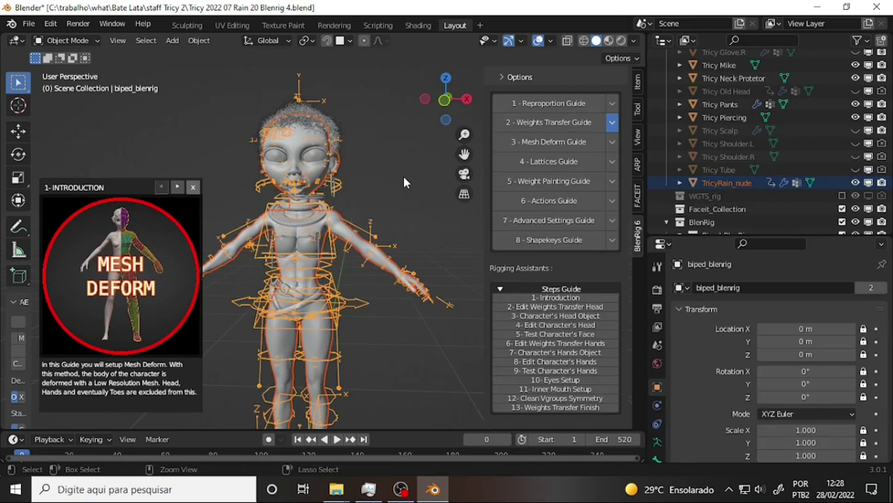
pyautogui.hotkey('ctrl', 'p')
pyautogui.scroll(2, 372, 174)
pyautogui.scroll(1, 373, 176)
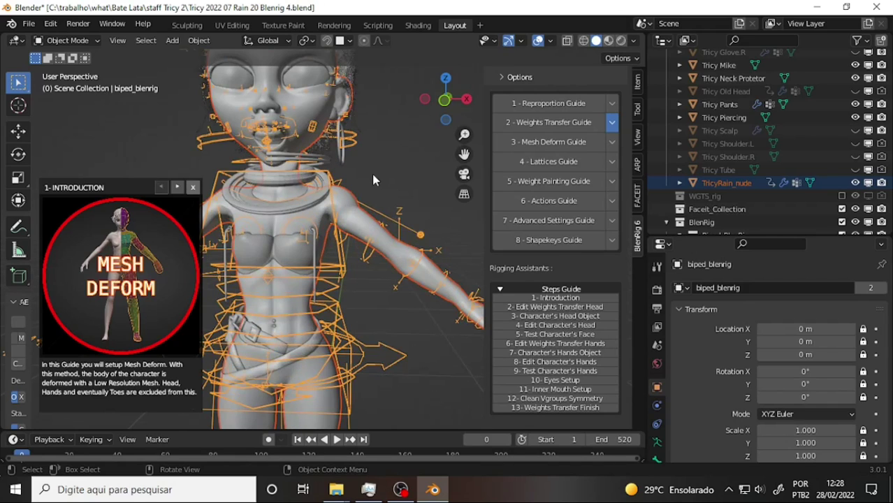
pyautogui.scroll(-1, 393, 185)
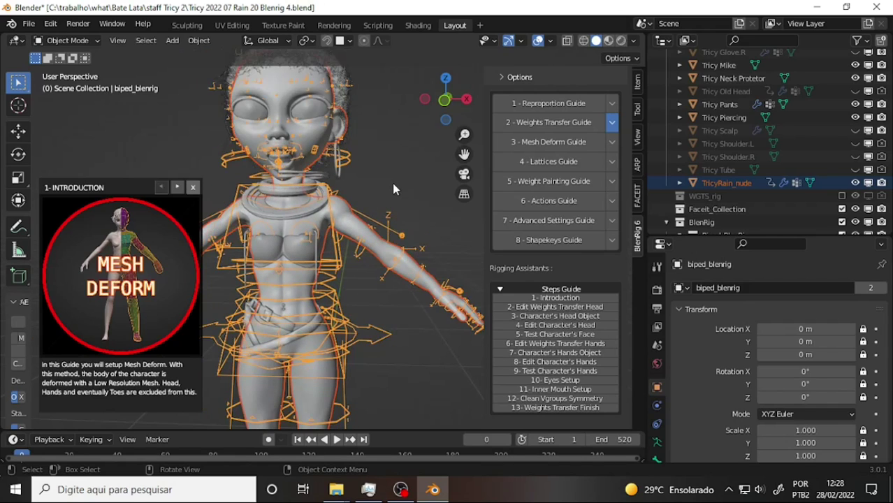
pyautogui.click(656, 461)
pyautogui.scroll(-3, 659, 420)
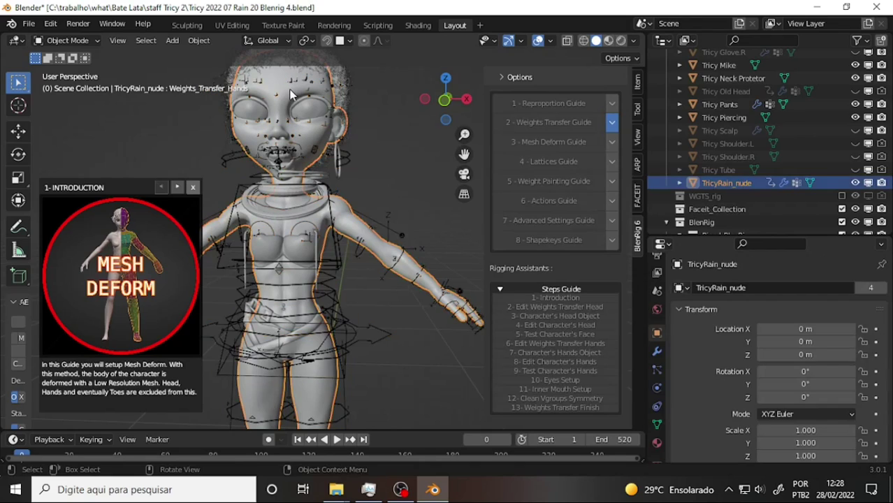
# In Object Data, toggle the Armature shape key between 0 and 1, ending at 0.
pyautogui.click(657, 424)
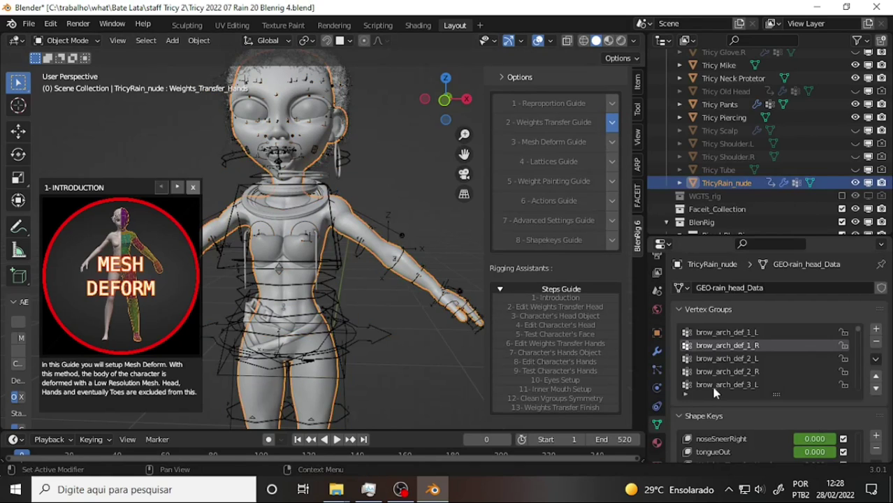
pyautogui.scroll(3, 766, 370)
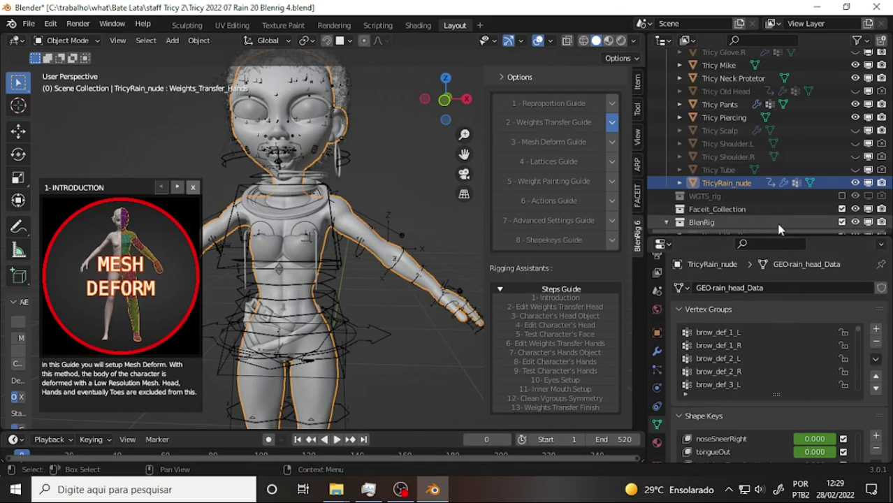
pyautogui.moveTo(770, 239); pyautogui.dragTo(763, 98)
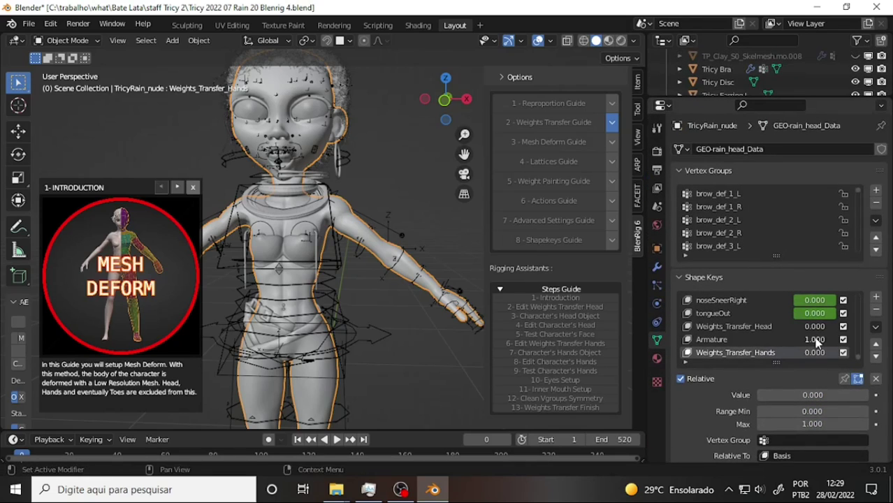
pyautogui.press('BackSpace')
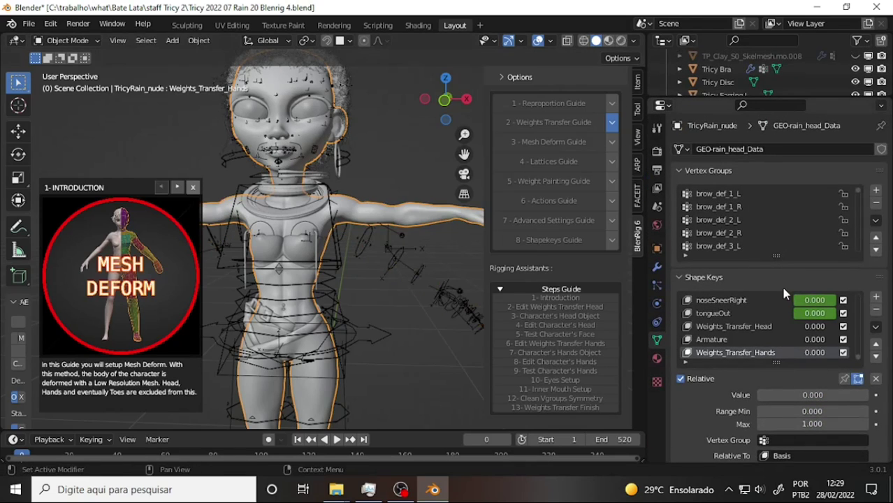
pyautogui.moveTo(809, 339)
pyautogui.mouseDown()
pyautogui.moveTo(846, 339)
pyautogui.moveTo(814, 339)
pyautogui.mouseUp()
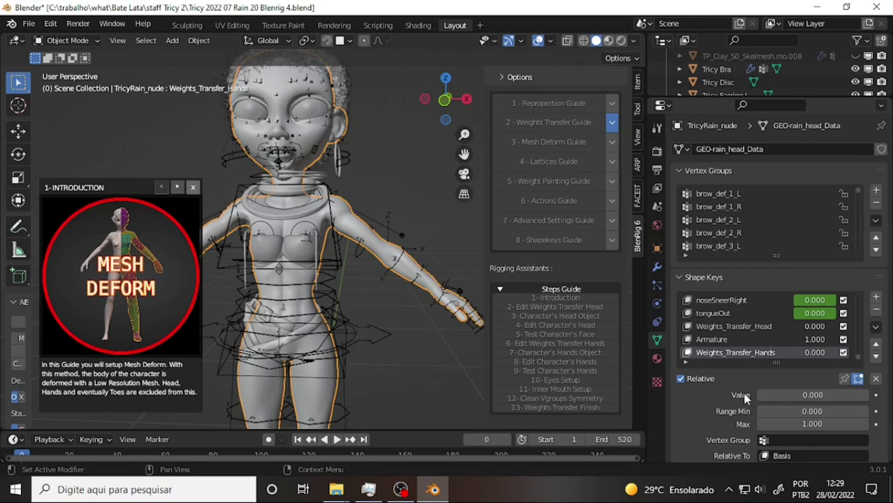
pyautogui.moveTo(814, 339); pyautogui.dragTo(797, 339)
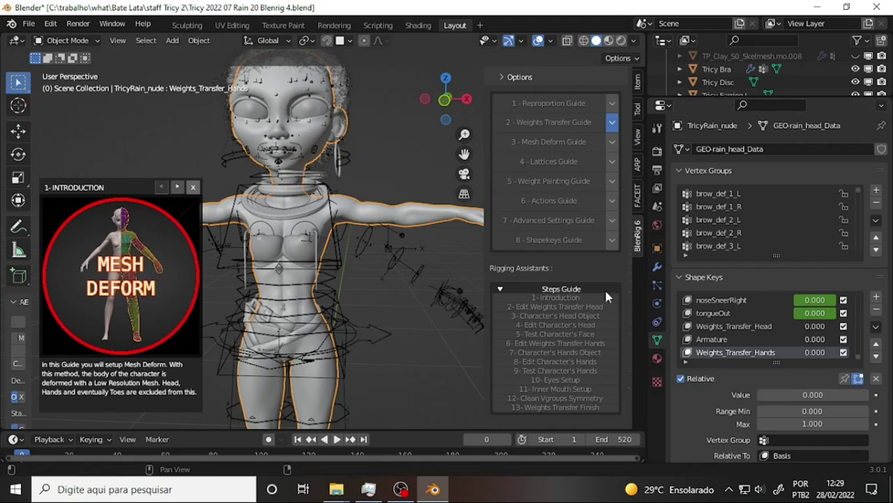
# Collapse the Armature.001, MeshDeform and Subdivision modifiers, then re-expand only Armature.001.
pyautogui.click(657, 268)
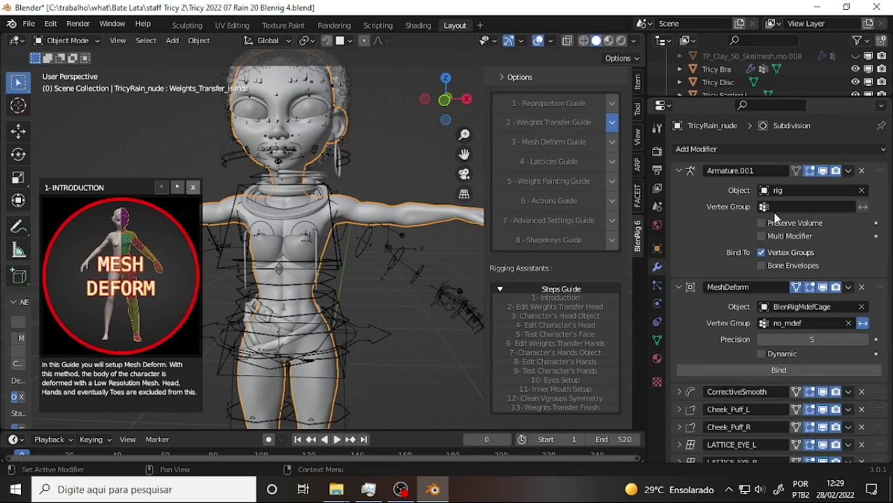
pyautogui.scroll(-5, 771, 243)
pyautogui.scroll(1, 772, 243)
pyautogui.scroll(4, 772, 243)
pyautogui.click(678, 171)
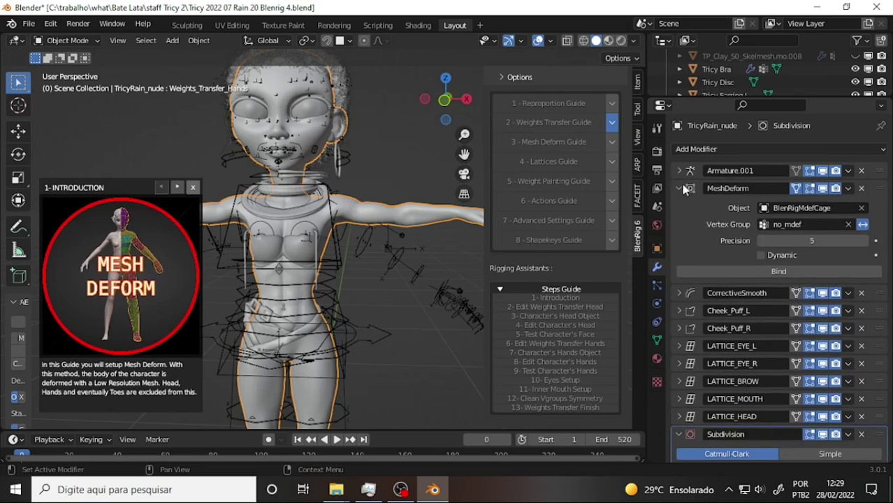
pyautogui.click(679, 188)
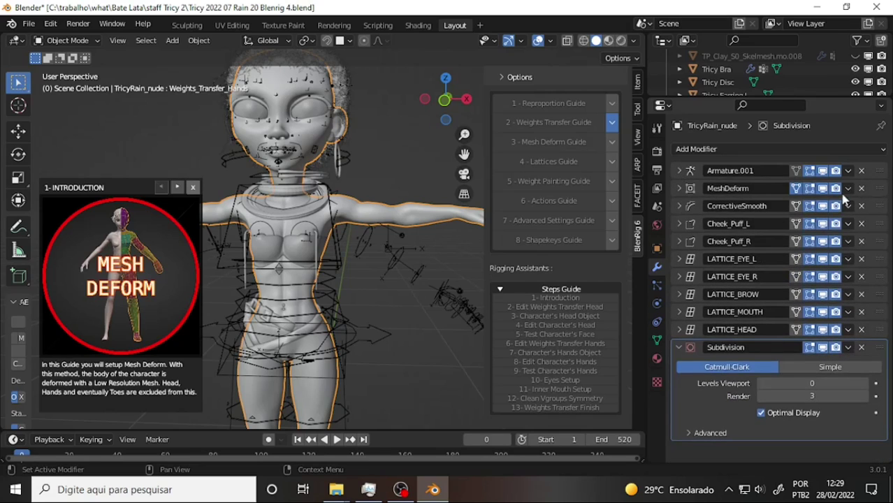
pyautogui.click(680, 347)
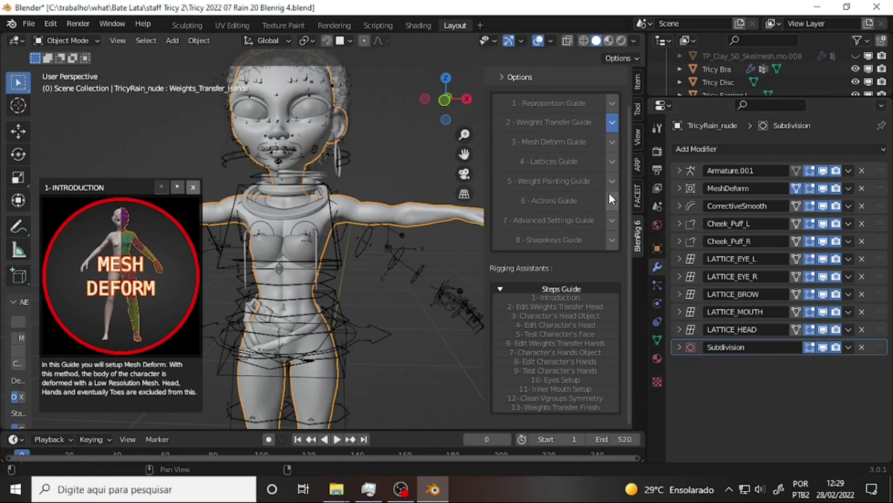
pyautogui.click(679, 170)
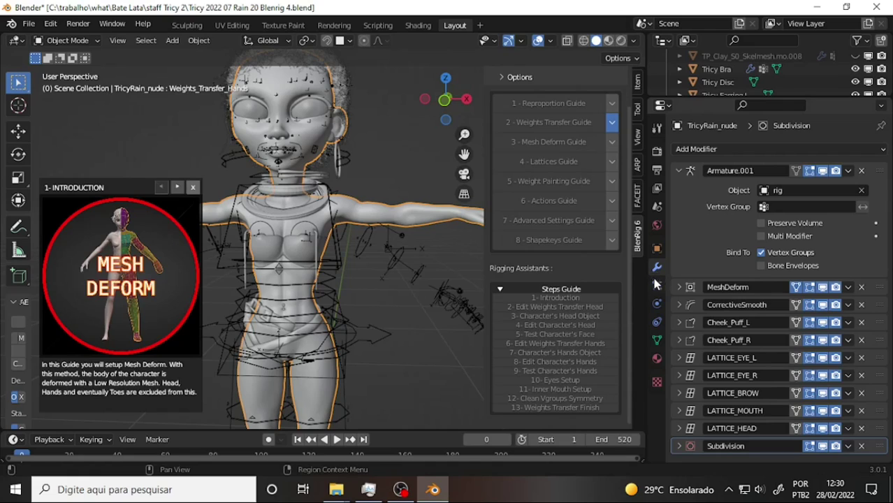
pyautogui.click(655, 339)
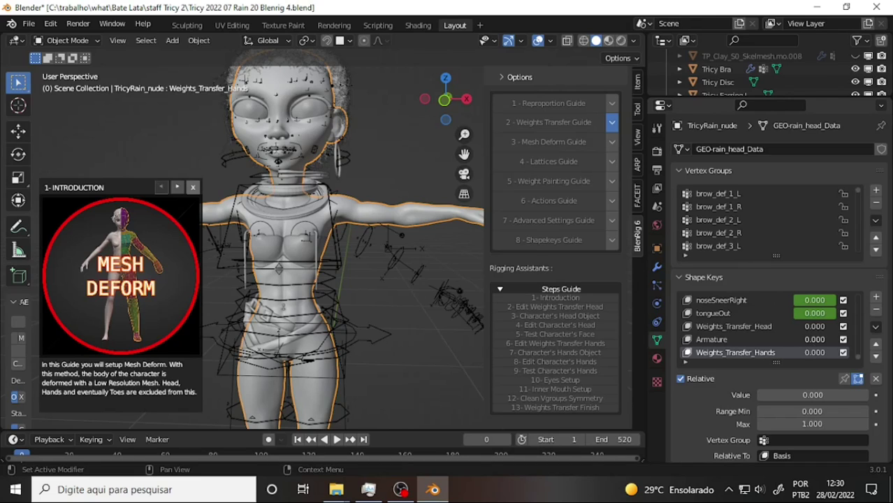
# Bend the arm with Armature shape key 1, straighten it, and compare poses while orbiting.
pyautogui.moveTo(814, 338); pyautogui.dragTo(845, 339)
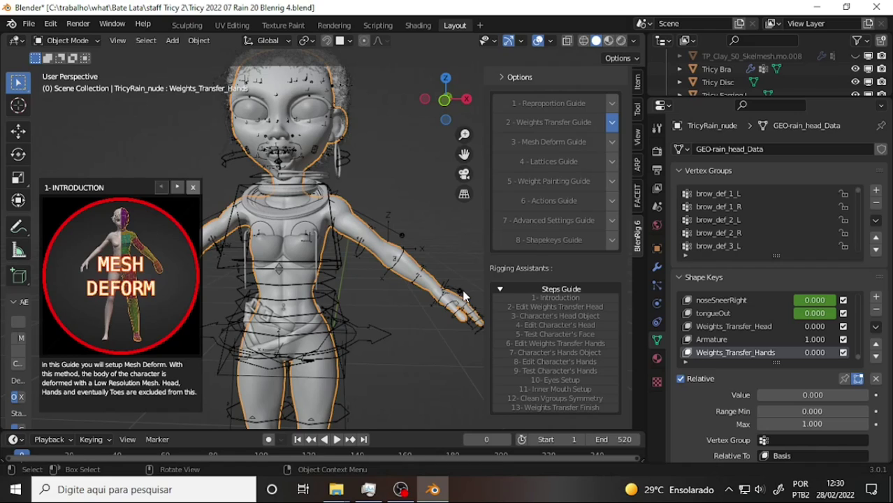
pyautogui.click(815, 340)
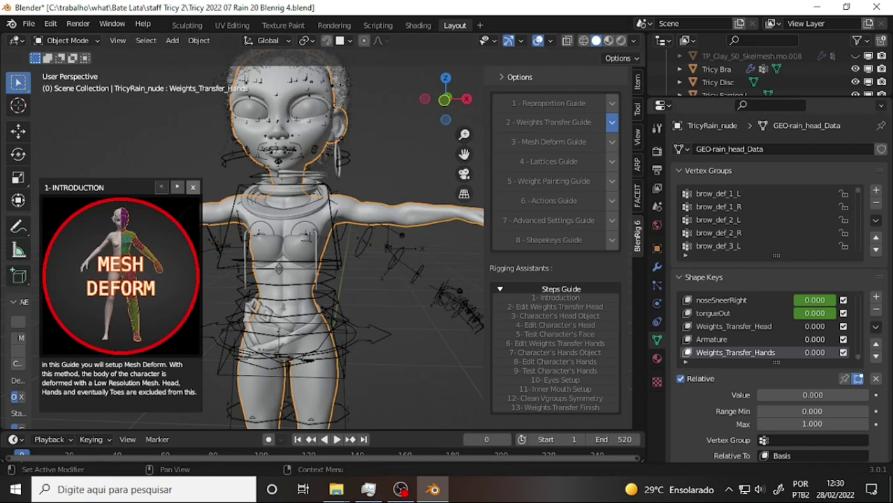
pyautogui.hotkey('ctrl', 'z')
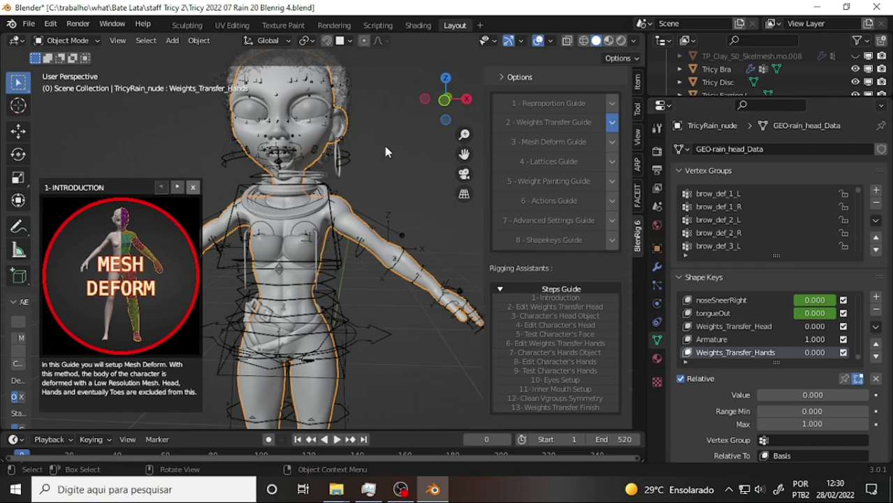
pyautogui.scroll(3, 386, 147)
pyautogui.moveTo(383, 142)
pyautogui.mouseDown(button='middle')
pyautogui.moveTo(357, 145)
pyautogui.moveTo(425, 121)
pyautogui.moveTo(418, 135)
pyautogui.mouseUp(button='middle')
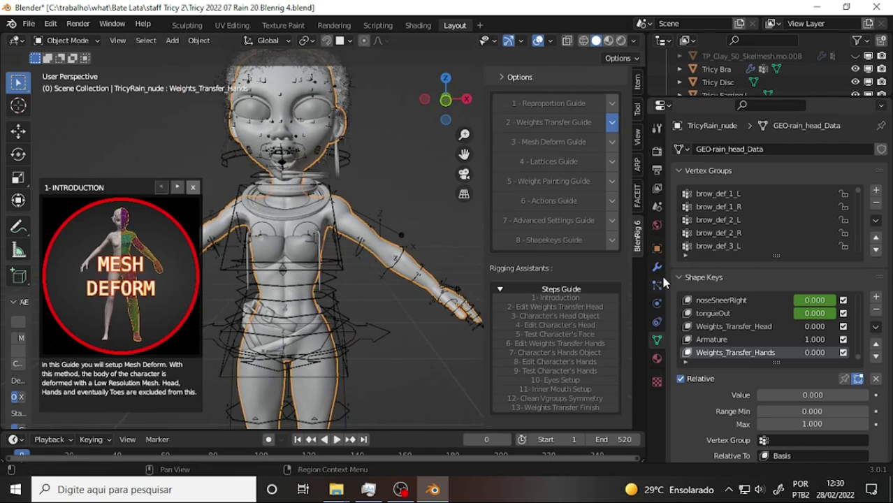
# Reset the Armature shape key to 0 and advance the guide to Character Body Objects.
pyautogui.moveTo(815, 340); pyautogui.dragTo(814, 339)
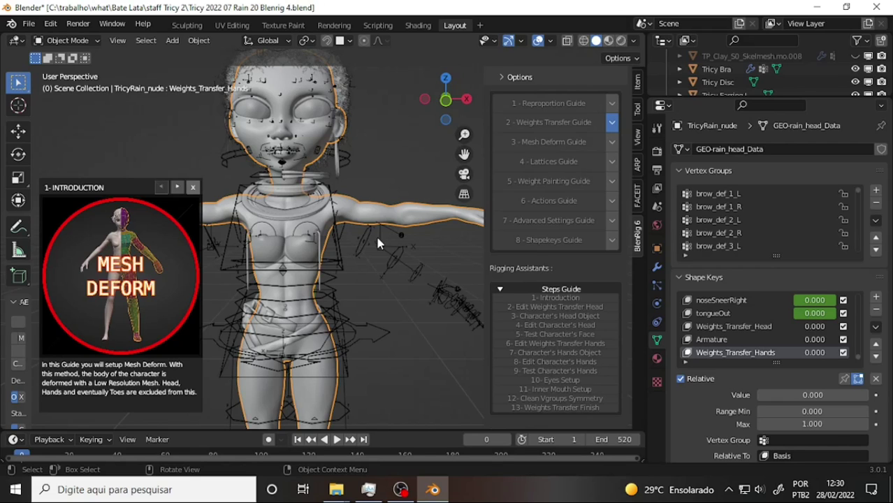
pyautogui.moveTo(377, 243)
pyautogui.mouseDown(button='middle')
pyautogui.moveTo(377, 187)
pyautogui.moveTo(399, 154)
pyautogui.mouseUp(button='middle')
pyautogui.scroll(2, 374, 191)
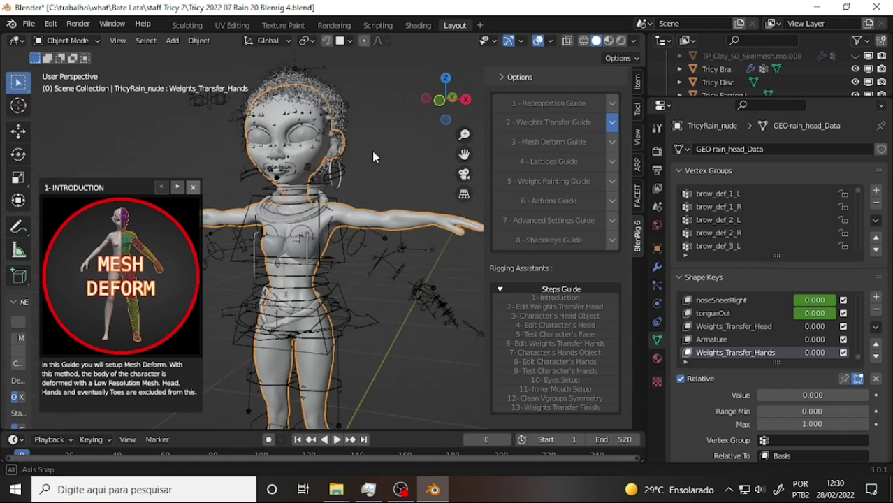
pyautogui.scroll(1, 397, 150)
pyautogui.scroll(2, 398, 150)
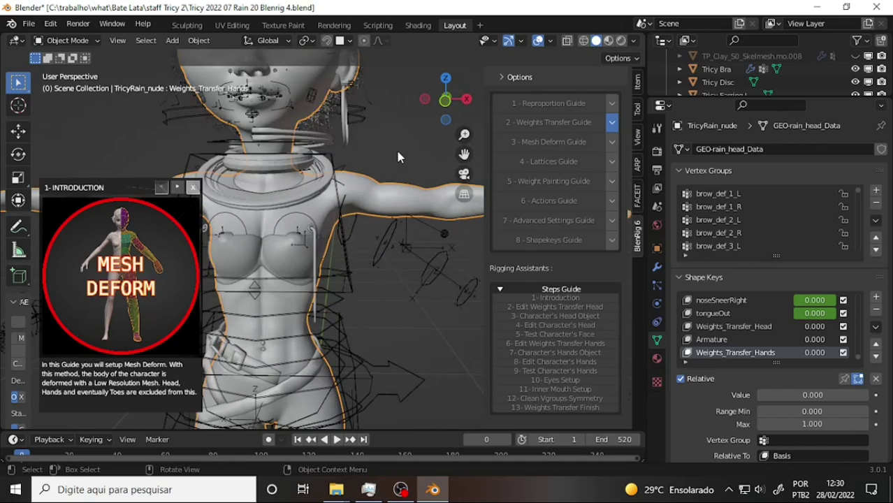
pyautogui.scroll(2, 395, 147)
pyautogui.scroll(-2, 396, 157)
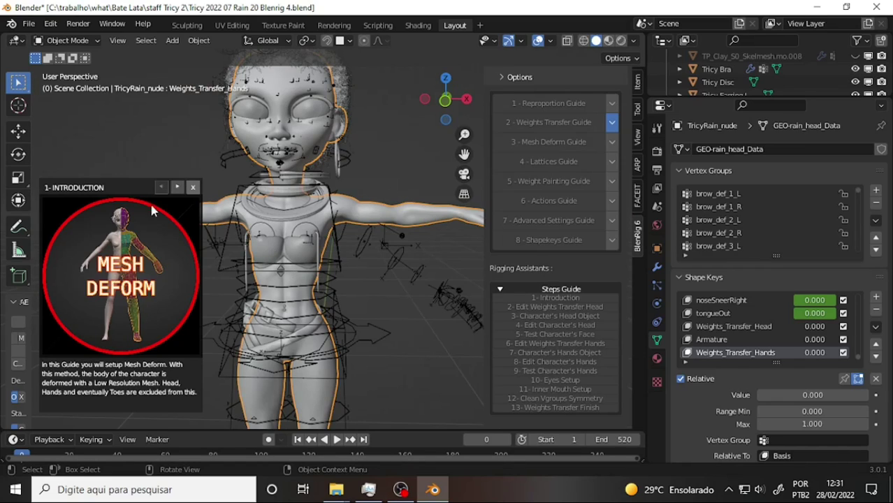
pyautogui.click(177, 188)
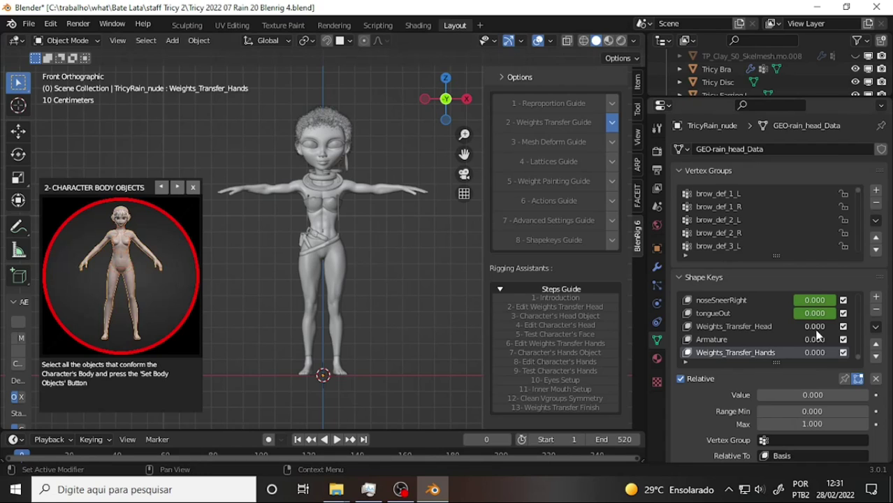
# Set the Armature shape key to 1.000 and enlarge the Outliner to list more objects.
pyautogui.moveTo(815, 339); pyautogui.dragTo(846, 339)
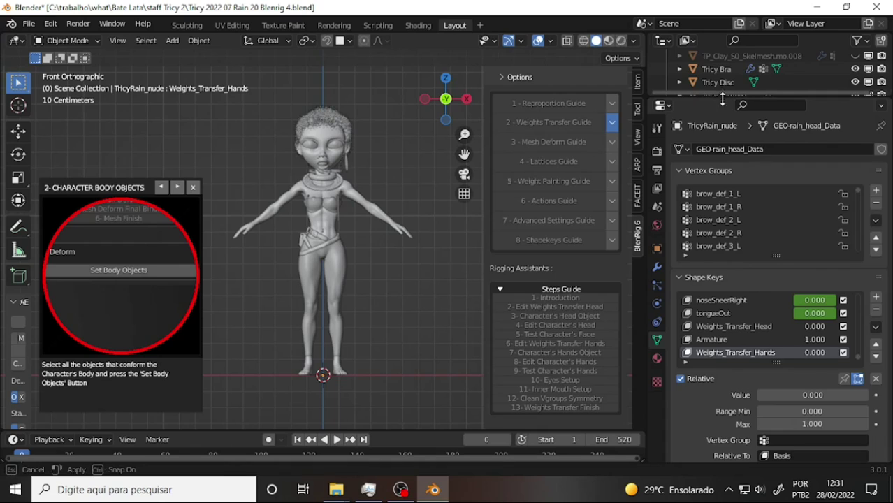
pyautogui.moveTo(718, 95); pyautogui.dragTo(718, 238)
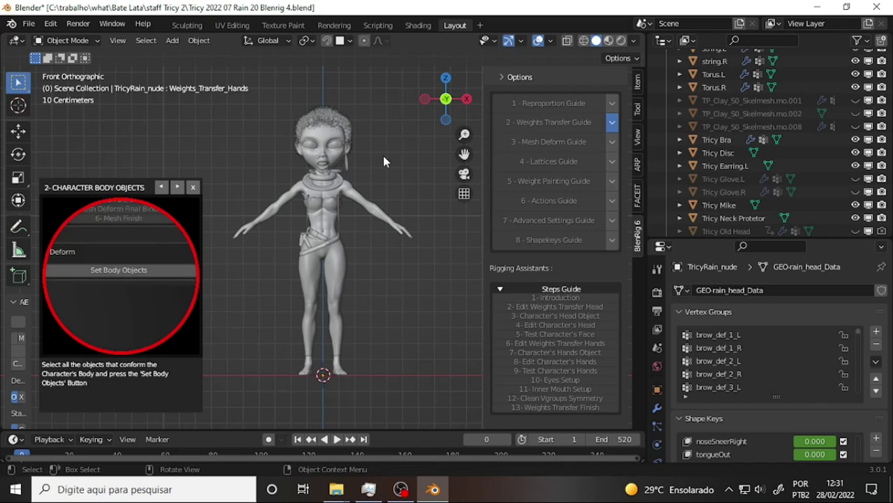
# Hide Tricy Disc, Tricy Mike and Tricy Neck Protetor in the viewport.
pyautogui.click(855, 152)
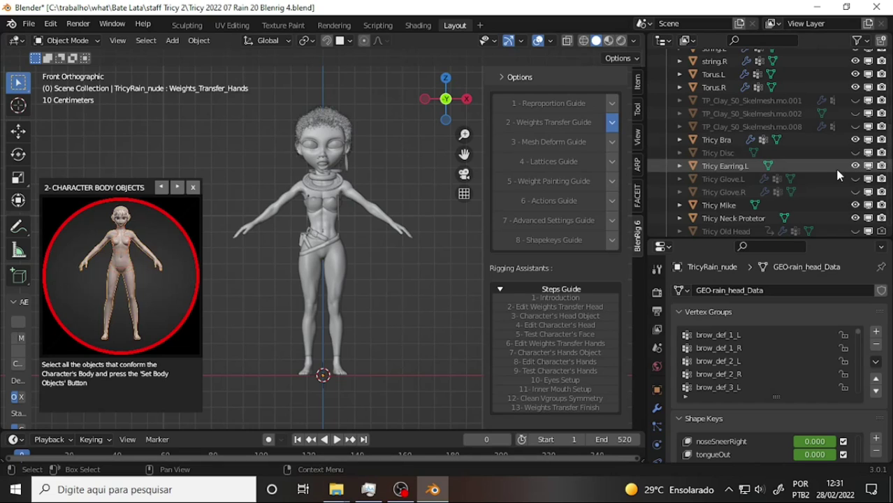
pyautogui.scroll(-3, 838, 175)
pyautogui.scroll(1, 839, 175)
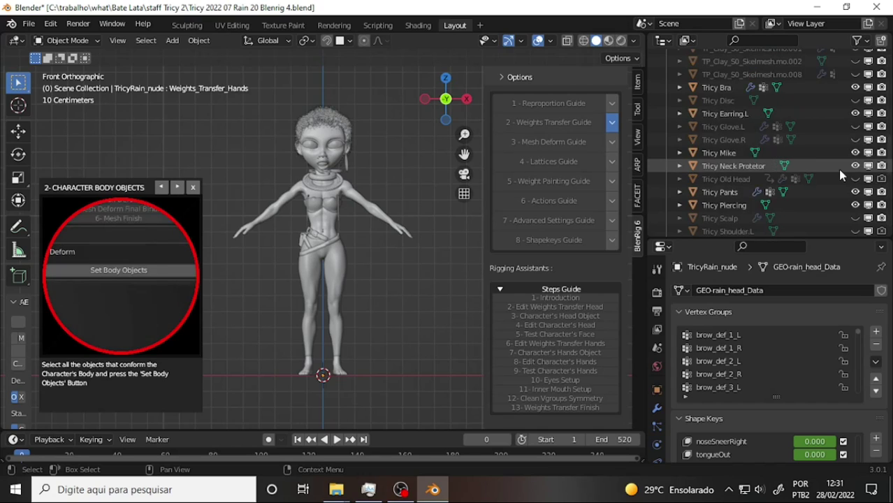
pyautogui.click(868, 152)
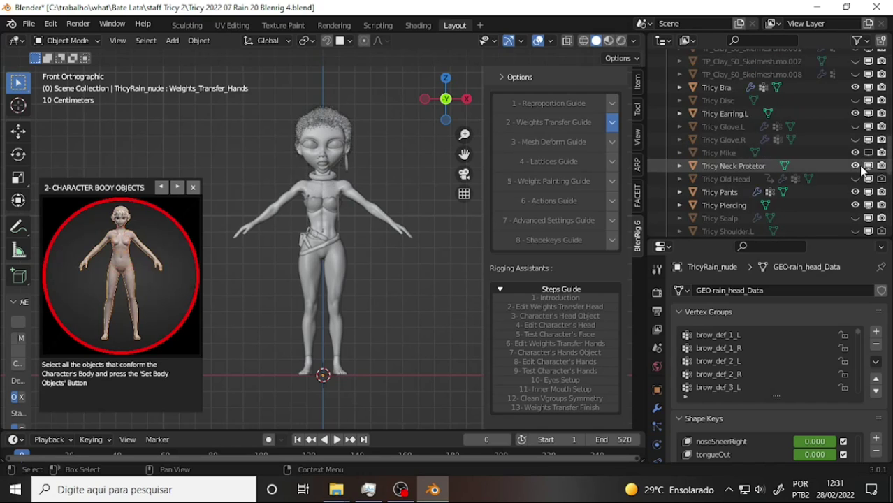
pyautogui.click(856, 168)
pyautogui.scroll(2, 396, 147)
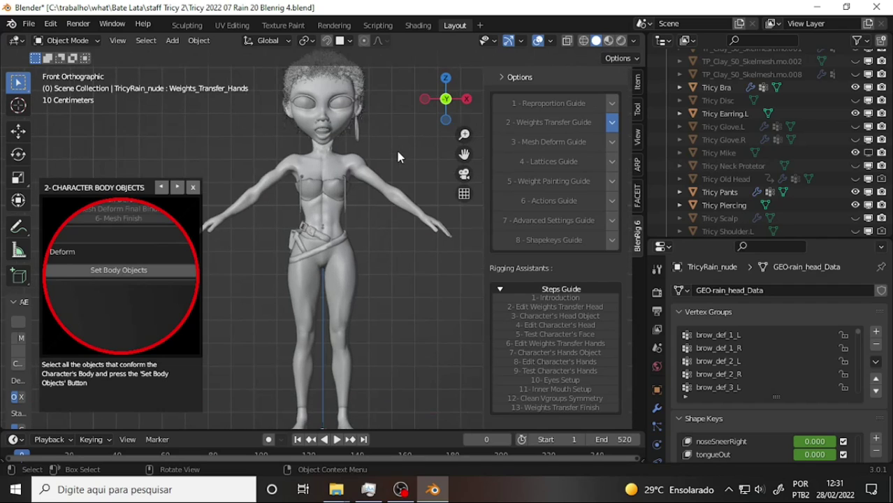
pyautogui.scroll(-2, 419, 210)
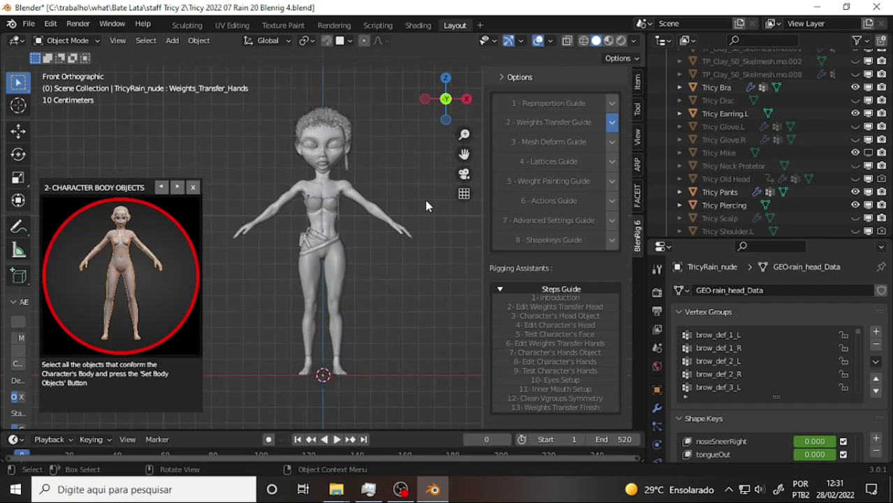
# Unhide both TP_Clay_50 boot meshes and orbit around the character to check the boots.
pyautogui.moveTo(424, 199)
pyautogui.mouseDown(button='middle')
pyautogui.moveTo(298, 220)
pyautogui.moveTo(371, 207)
pyautogui.mouseUp(button='middle')
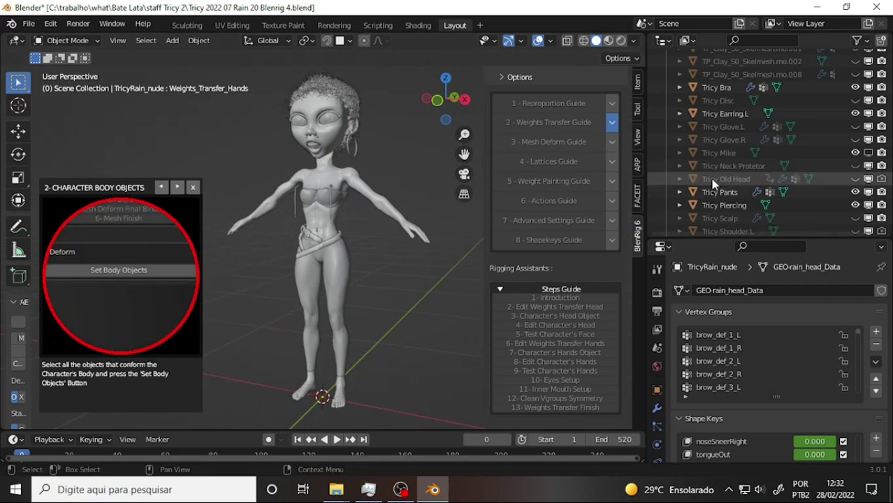
pyautogui.scroll(4, 829, 115)
pyautogui.click(855, 100)
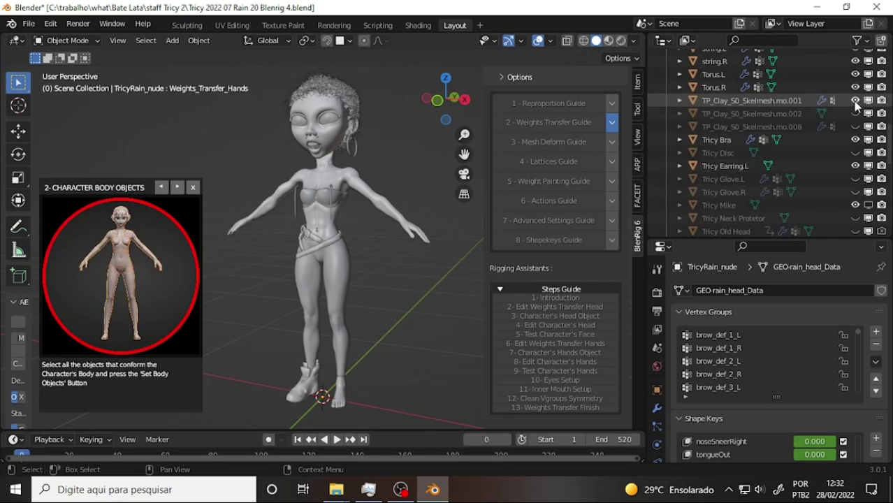
pyautogui.click(855, 126)
pyautogui.moveTo(413, 219)
pyautogui.mouseDown(button='middle')
pyautogui.moveTo(487, 218)
pyautogui.moveTo(448, 221)
pyautogui.mouseUp(button='middle')
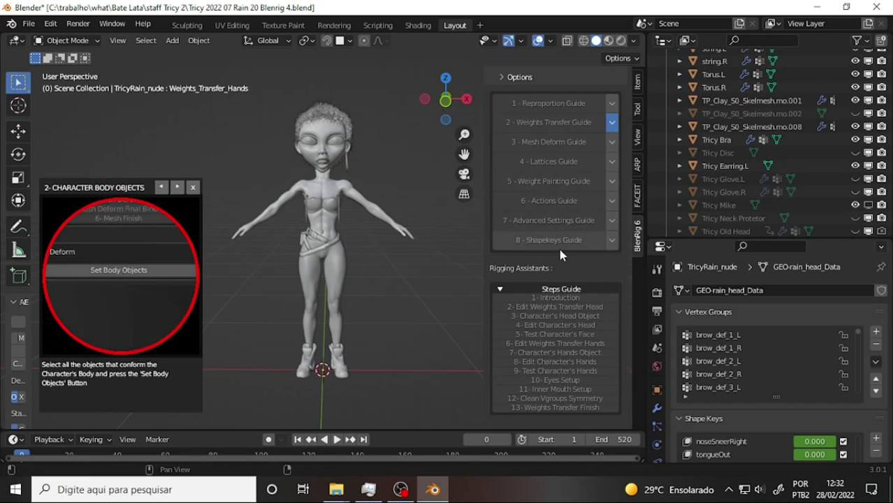
pyautogui.scroll(-2, 562, 252)
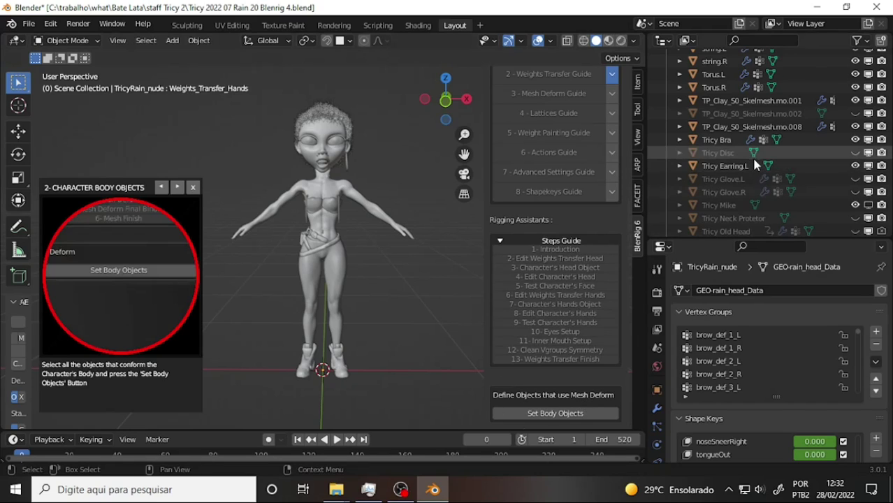
# Select Eye_Green_03.L, Eye_Green_03.R and the cintos belt, with cintos as the active object.
pyautogui.scroll(3, 751, 155)
pyautogui.scroll(3, 748, 150)
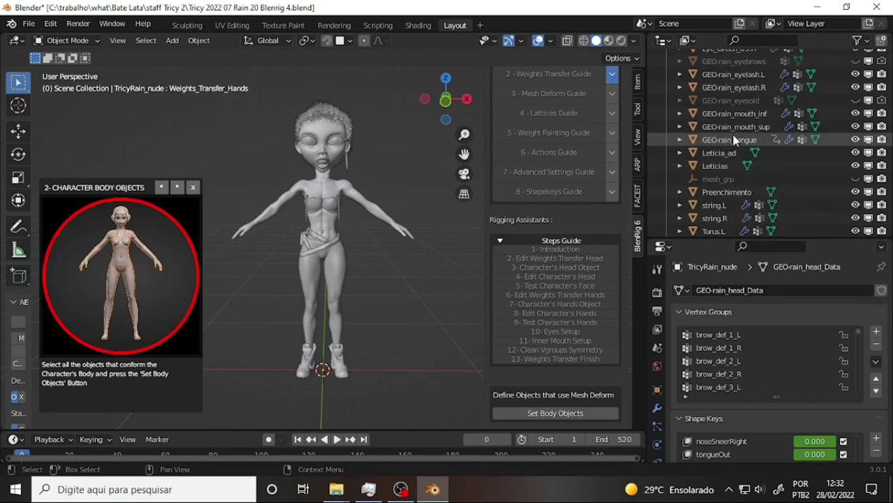
pyautogui.scroll(5, 734, 136)
pyautogui.scroll(-3, 733, 134)
pyautogui.scroll(-4, 727, 119)
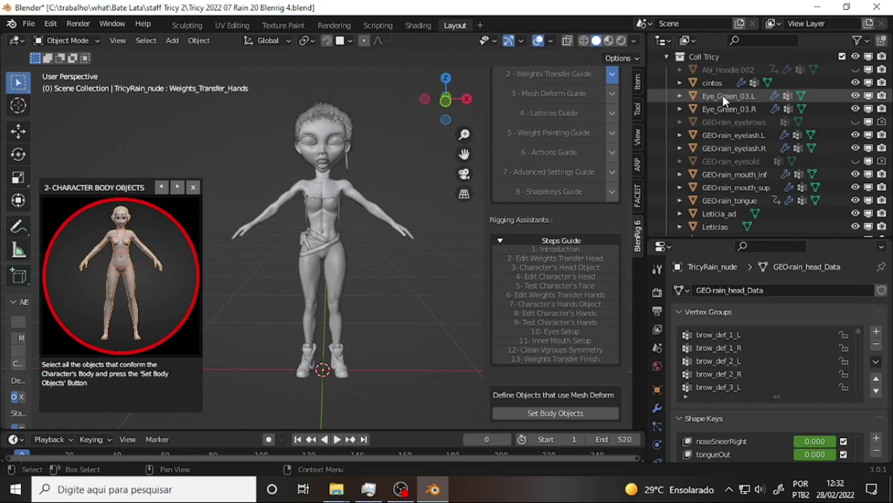
pyautogui.click(724, 96)
pyautogui.keyDown('shift'); pyautogui.click(727, 110); pyautogui.keyUp('shift')
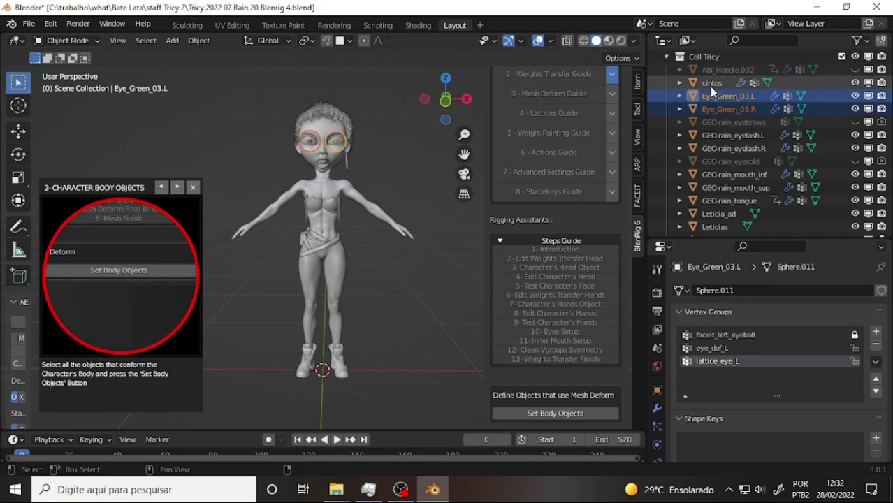
pyautogui.keyDown('ctrl'); pyautogui.click(710, 84); pyautogui.keyUp('ctrl')
pyautogui.keyDown('ctrl'); pyautogui.click(720, 96); pyautogui.keyUp('ctrl')
pyautogui.keyDown('ctrl'); pyautogui.click(719, 111); pyautogui.keyUp('ctrl')
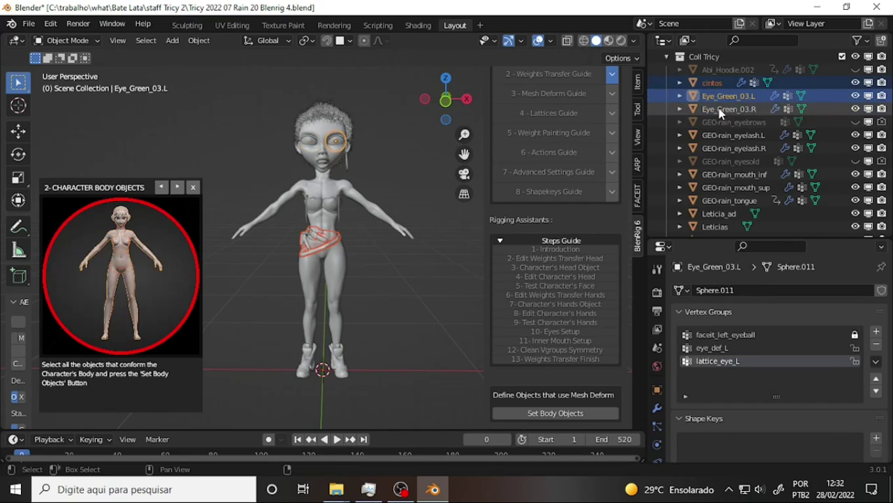
pyautogui.keyDown('ctrl'); pyautogui.click(720, 111); pyautogui.keyUp('ctrl')
pyautogui.keyDown('ctrl'); pyautogui.click(711, 83); pyautogui.keyUp('ctrl')
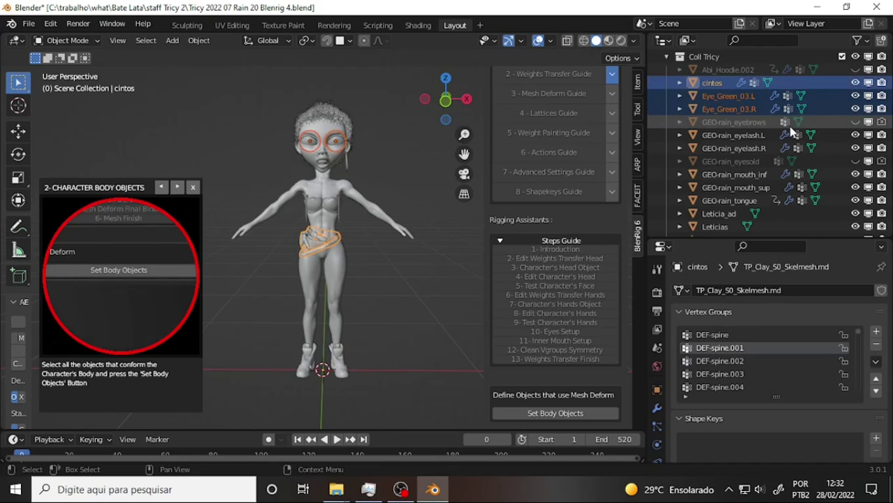
# Add GEO-rain_eyelash.L/.R, GEO-rain_mouth_inf, GEO-rain_mouth_sup and GEO-rain_tongue to the selection.
pyautogui.keyDown('ctrl'); pyautogui.click(733, 135); pyautogui.keyUp('ctrl')
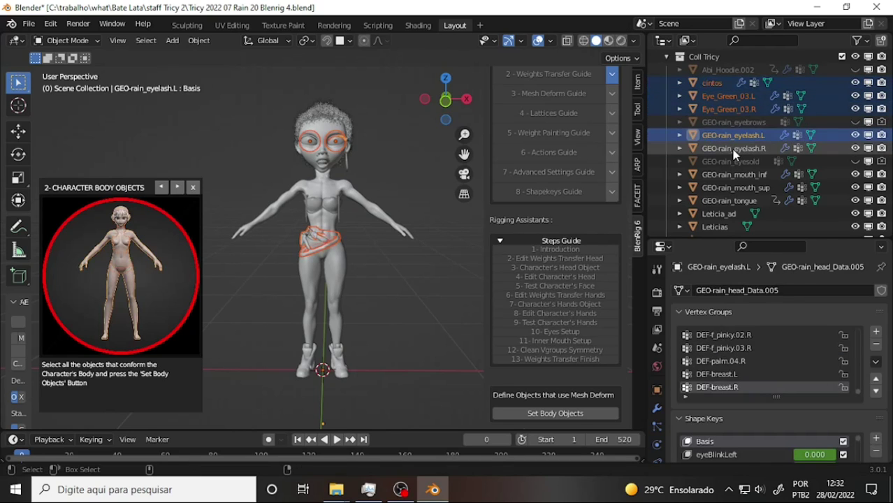
pyautogui.keyDown('ctrl'); pyautogui.click(734, 148); pyautogui.keyUp('ctrl')
pyautogui.scroll(-2, 772, 131)
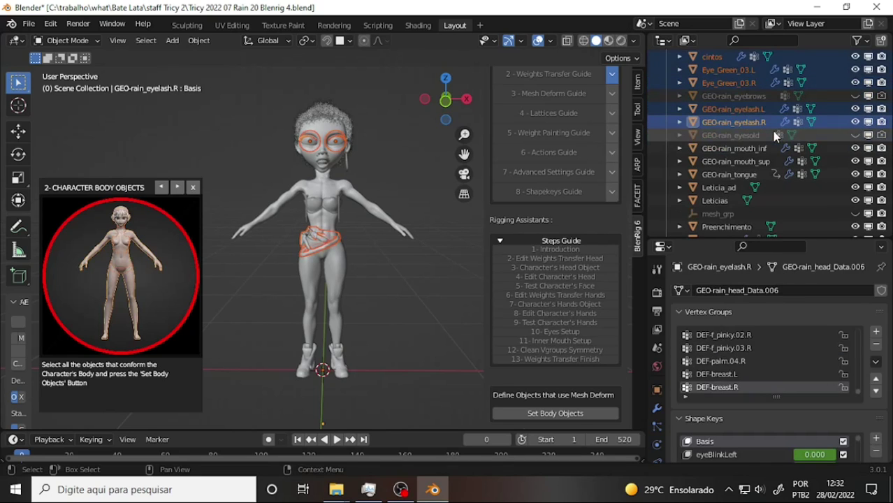
pyautogui.keyDown('ctrl'); pyautogui.click(741, 148); pyautogui.keyUp('ctrl')
pyautogui.keyDown('ctrl'); pyautogui.click(741, 162); pyautogui.keyUp('ctrl')
pyautogui.keyDown('ctrl'); pyautogui.click(737, 174); pyautogui.keyUp('ctrl')
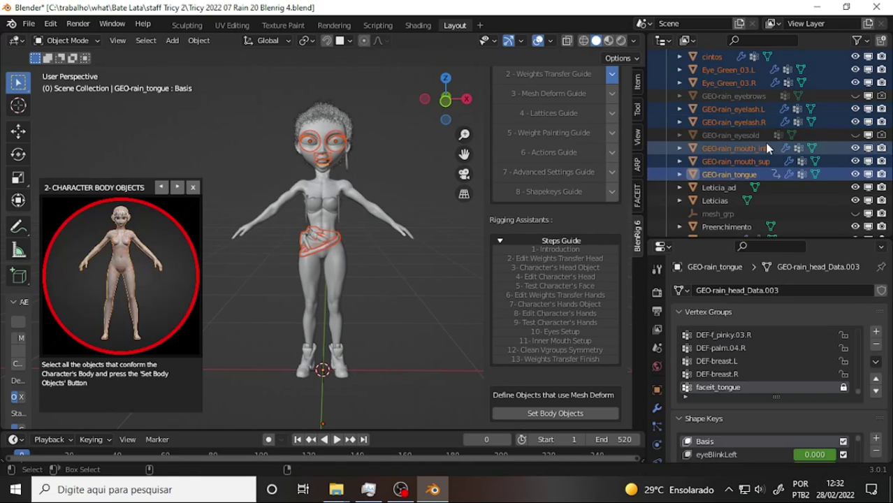
# Select string.L/.R, Torus.L/.R and TP_Clay_S0_Skelmesh.mo.001 and .008 in the Outliner.
pyautogui.scroll(-2, 767, 147)
pyautogui.scroll(-6, 767, 148)
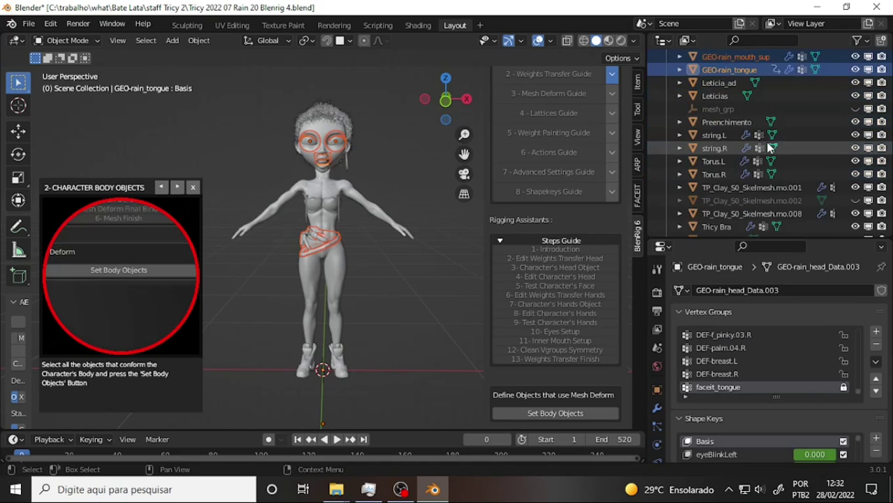
pyautogui.scroll(-2, 769, 147)
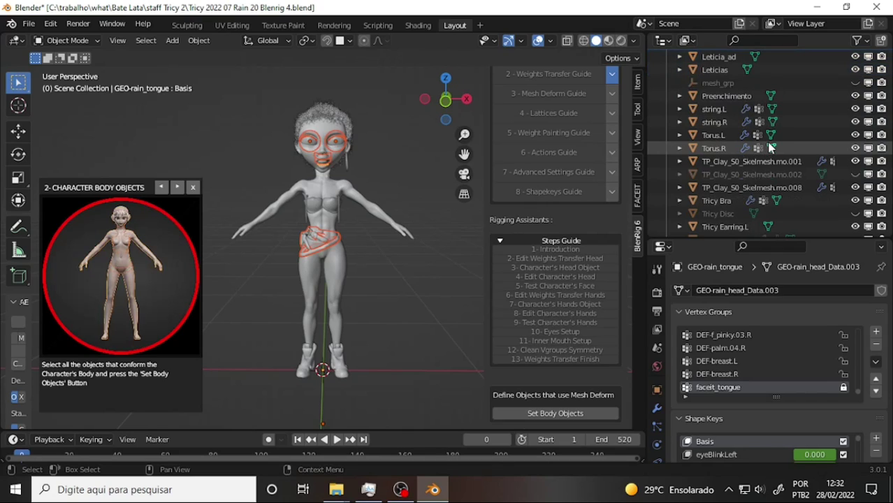
pyautogui.click(719, 110)
pyautogui.keyDown('ctrl'); pyautogui.click(719, 122); pyautogui.keyUp('ctrl')
pyautogui.keyDown('ctrl'); pyautogui.click(717, 135); pyautogui.keyUp('ctrl')
pyautogui.keyDown('ctrl'); pyautogui.click(714, 148); pyautogui.keyUp('ctrl')
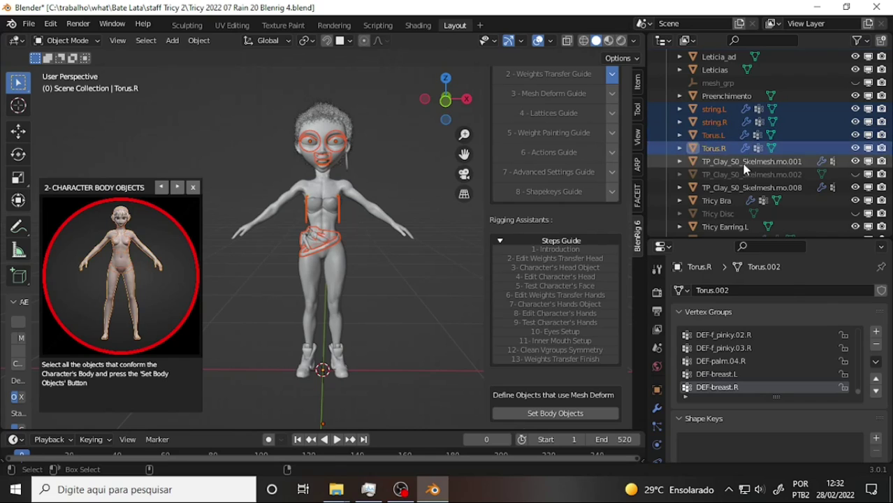
pyautogui.keyDown('ctrl'); pyautogui.click(748, 162); pyautogui.keyUp('ctrl')
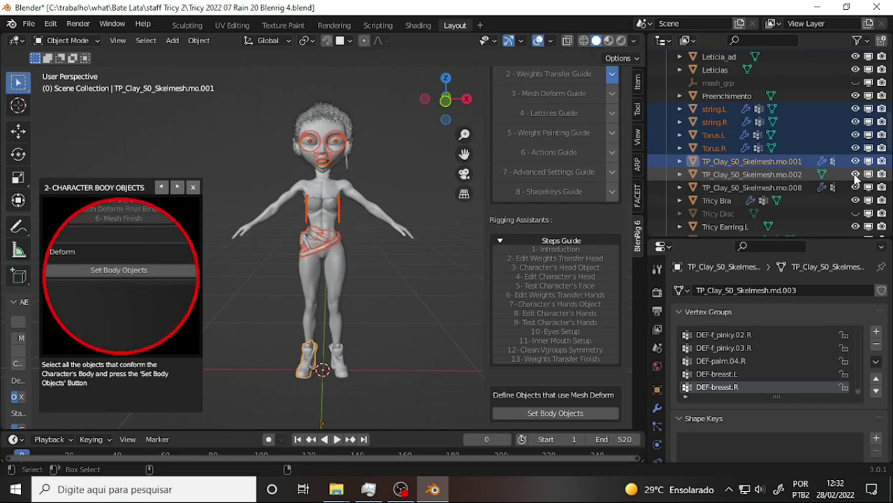
pyautogui.keyDown('ctrl'); pyautogui.click(772, 187); pyautogui.keyUp('ctrl')
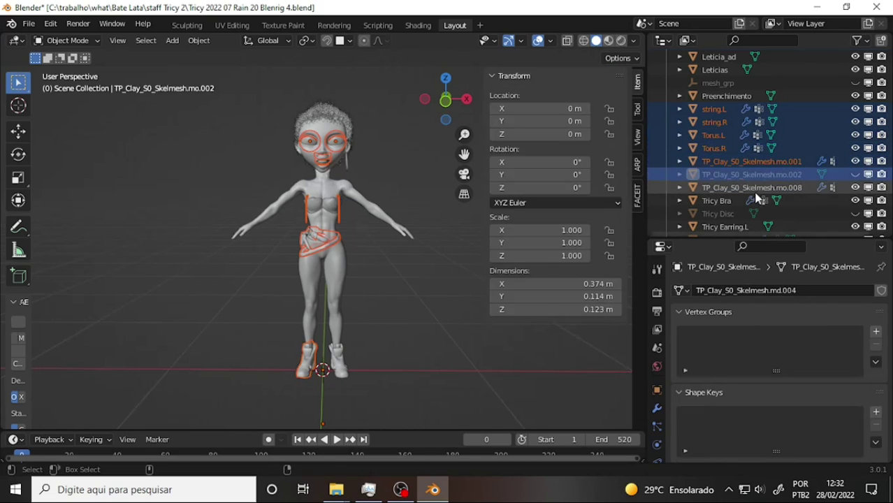
# Add Tricy Bra, Tricy Glove.L/.R, Tricy Pants and the TricyRain_nude body to the selection.
pyautogui.scroll(-3, 782, 165)
pyautogui.scroll(-3, 775, 171)
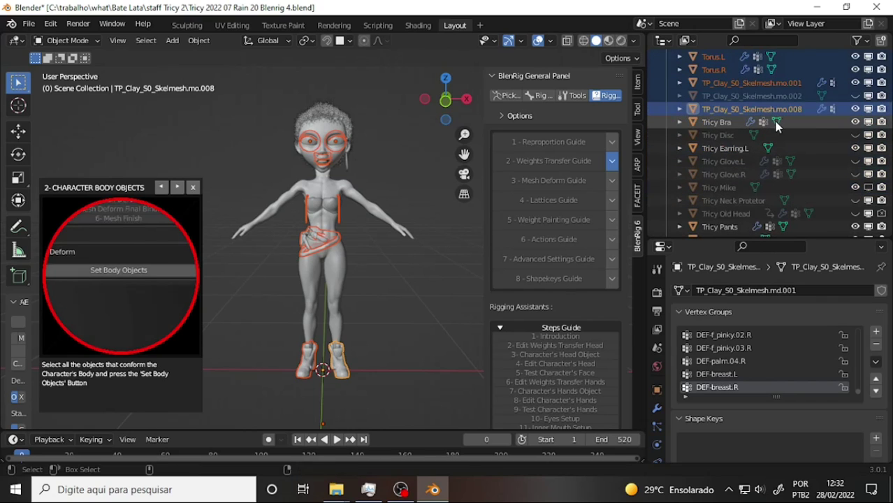
pyautogui.keyDown('ctrl'); pyautogui.click(777, 123); pyautogui.keyUp('ctrl')
pyautogui.scroll(-2, 777, 124)
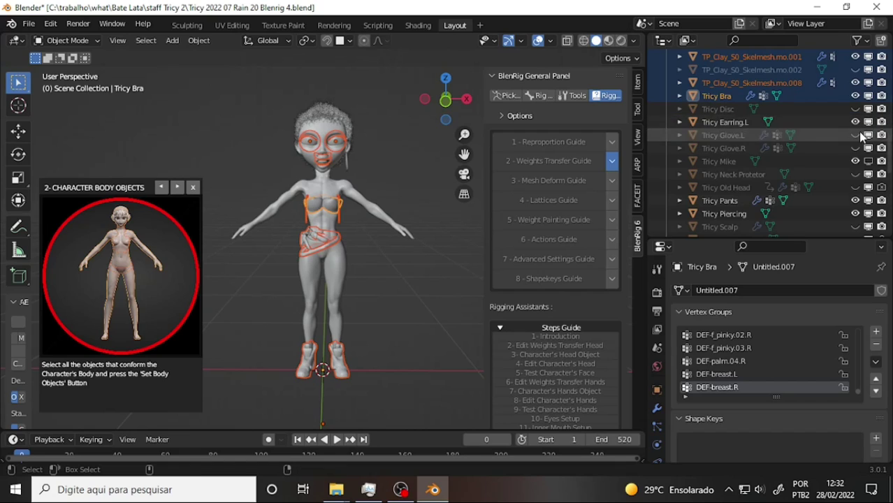
pyautogui.keyDown('ctrl'); pyautogui.click(727, 136); pyautogui.keyUp('ctrl')
pyautogui.keyDown('ctrl'); pyautogui.click(728, 149); pyautogui.keyUp('ctrl')
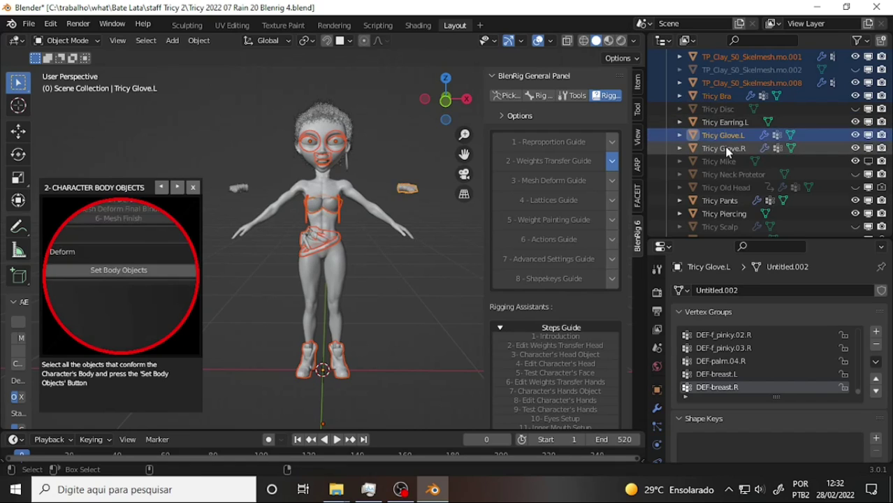
pyautogui.scroll(-3, 784, 178)
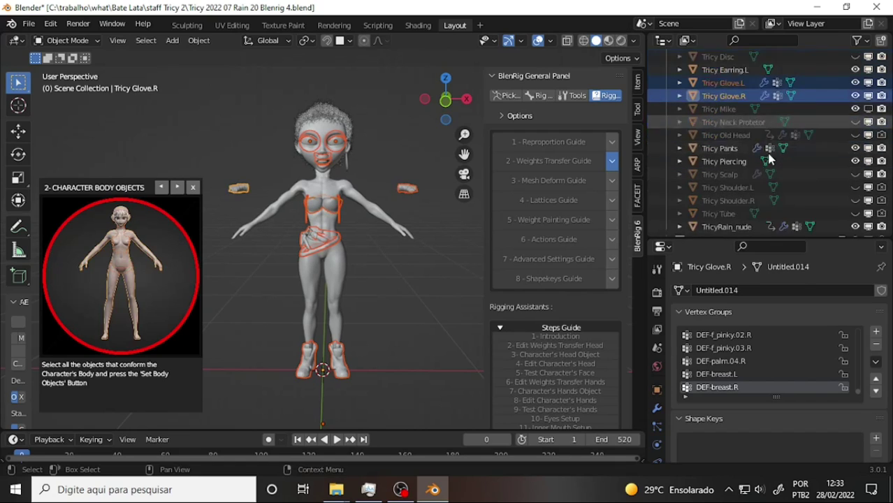
pyautogui.scroll(-3, 781, 150)
pyautogui.keyDown('ctrl'); pyautogui.click(726, 123); pyautogui.keyUp('ctrl')
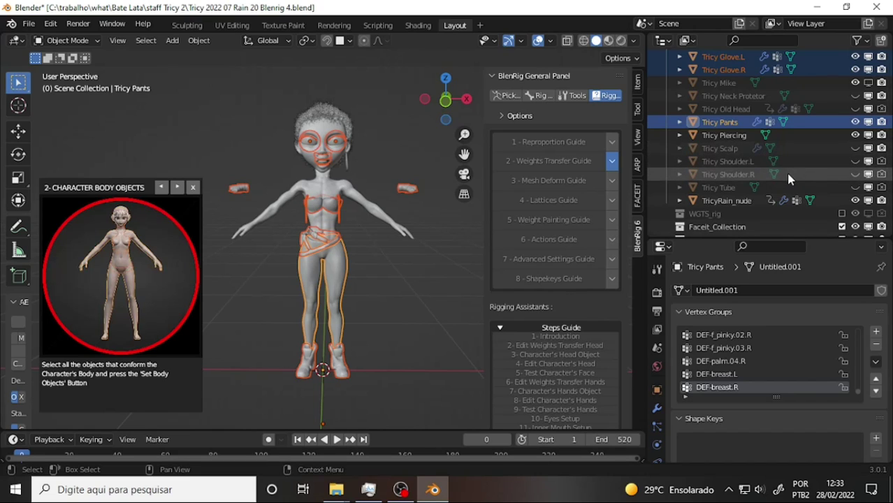
pyautogui.scroll(-2, 762, 146)
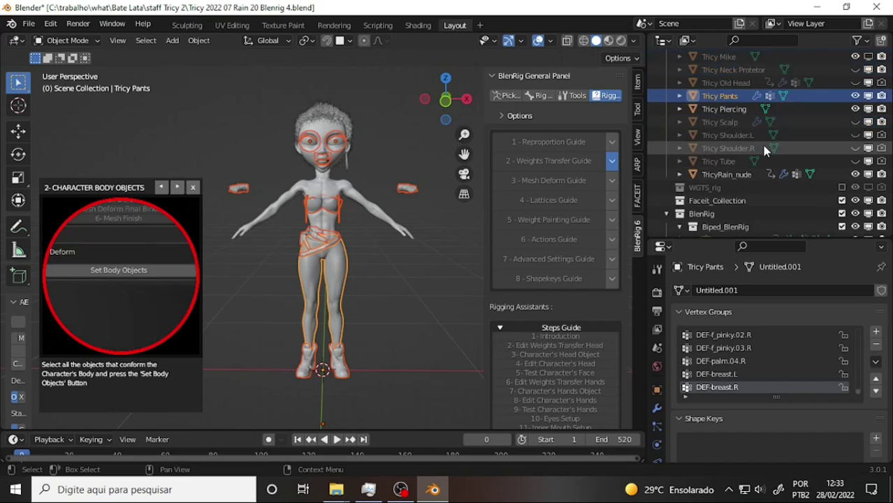
pyautogui.keyDown('ctrl'); pyautogui.click(729, 175); pyautogui.keyUp('ctrl')
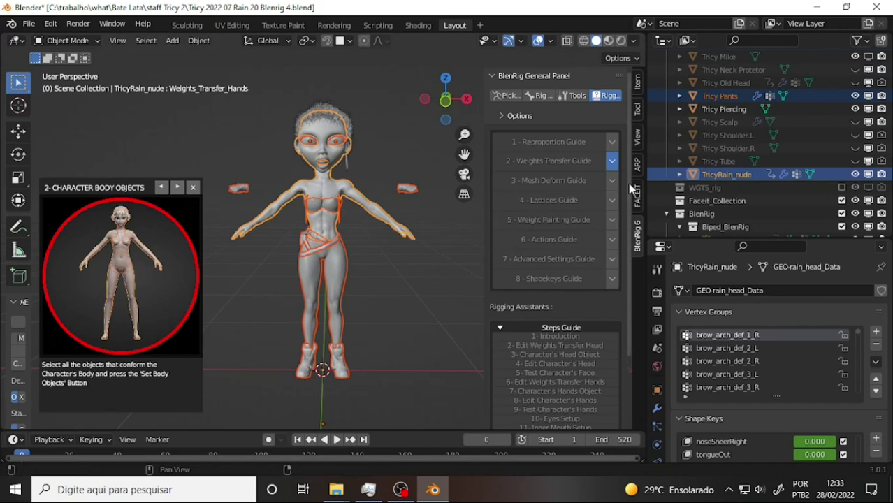
# Scroll the BlenRig panel to 'Define Objects that use Mesh Deform' and its Set Body Objects button.
pyautogui.scroll(-3, 628, 183)
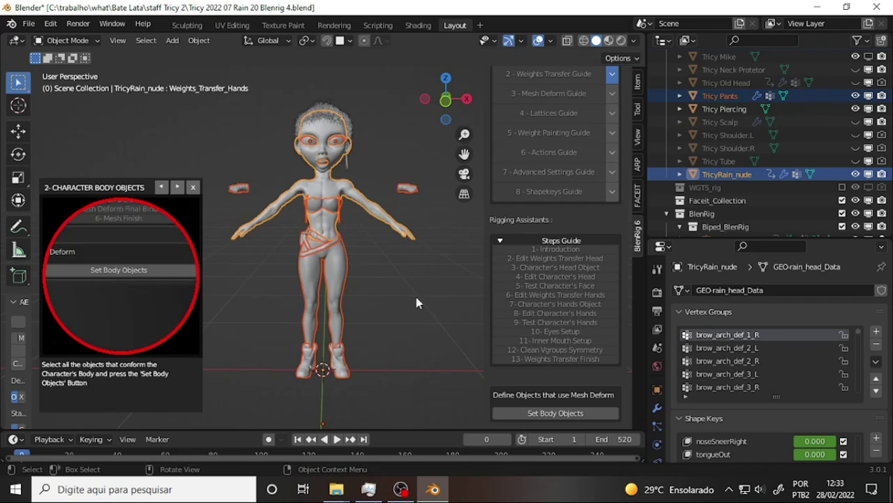
pyautogui.scroll(3, 415, 296)
pyautogui.scroll(-2, 415, 302)
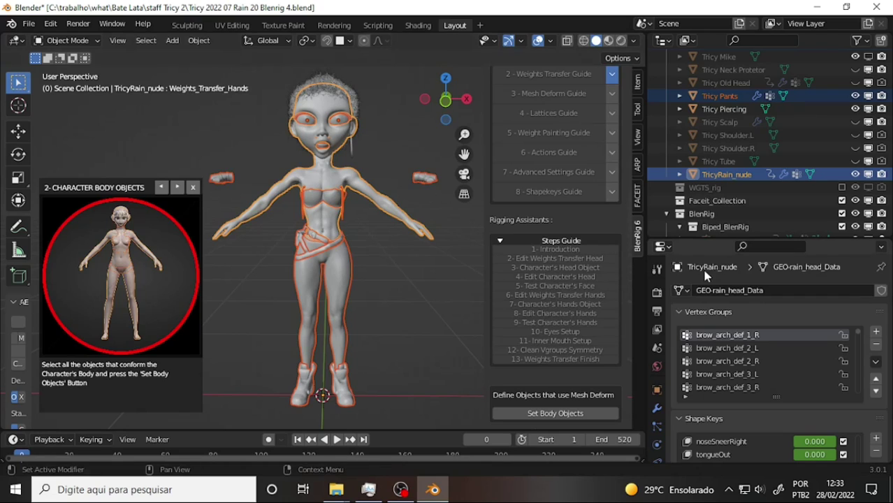
# Deselect all objects, check the body's shape keys, then show its MeshDeform and CorrectiveSmooth modifier stack.
pyautogui.click(657, 409)
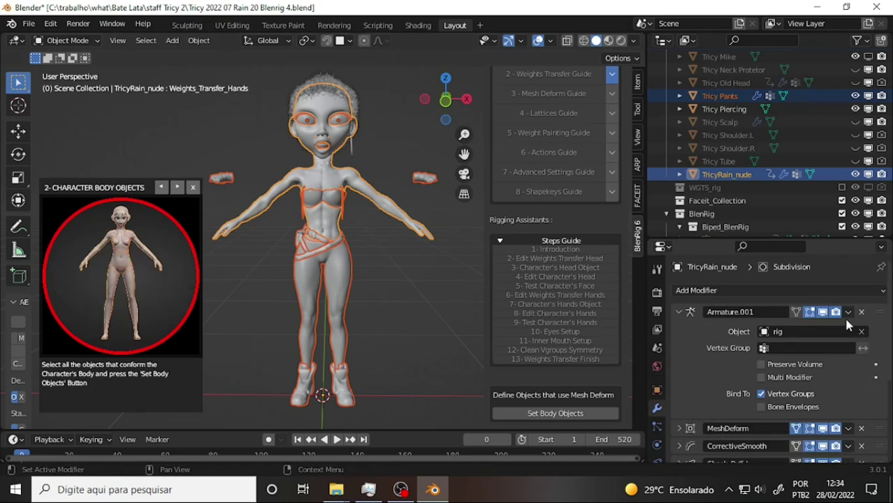
pyautogui.click(438, 329)
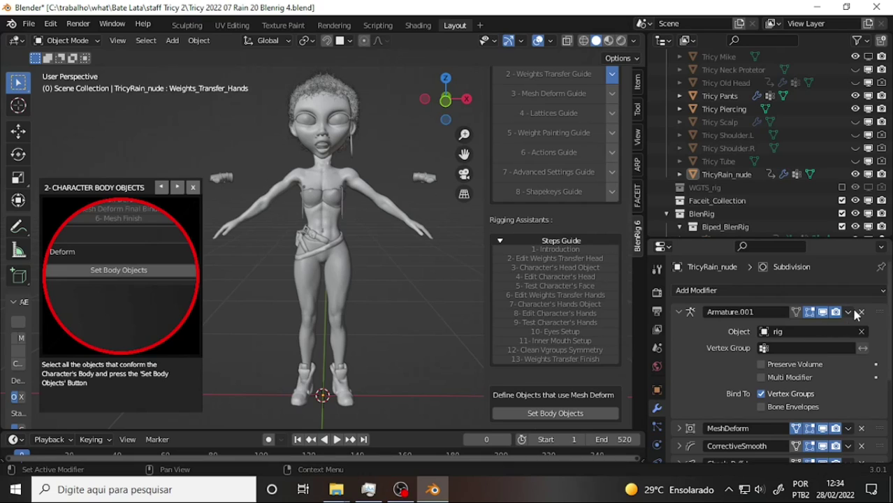
pyautogui.scroll(-4, 678, 397)
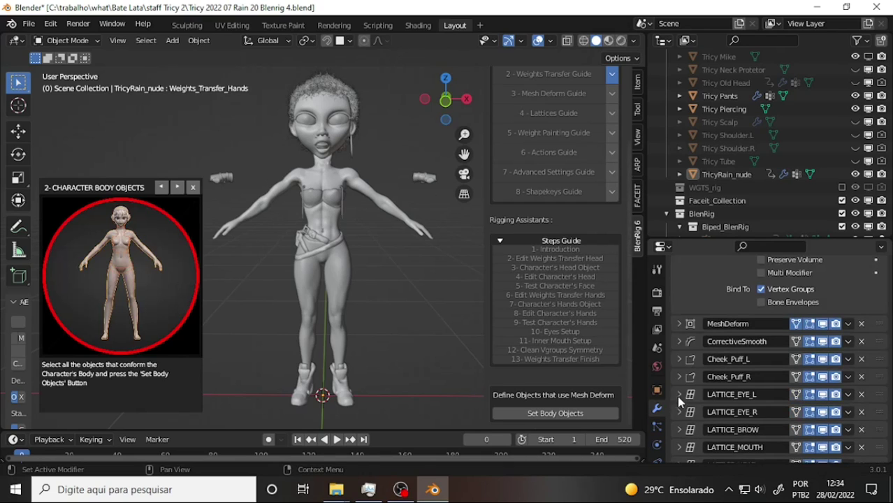
pyautogui.scroll(-4, 659, 419)
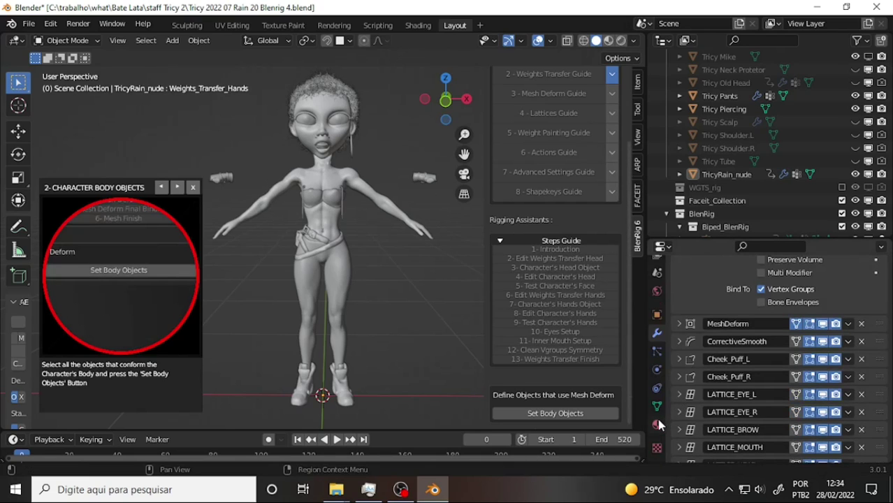
pyautogui.click(658, 404)
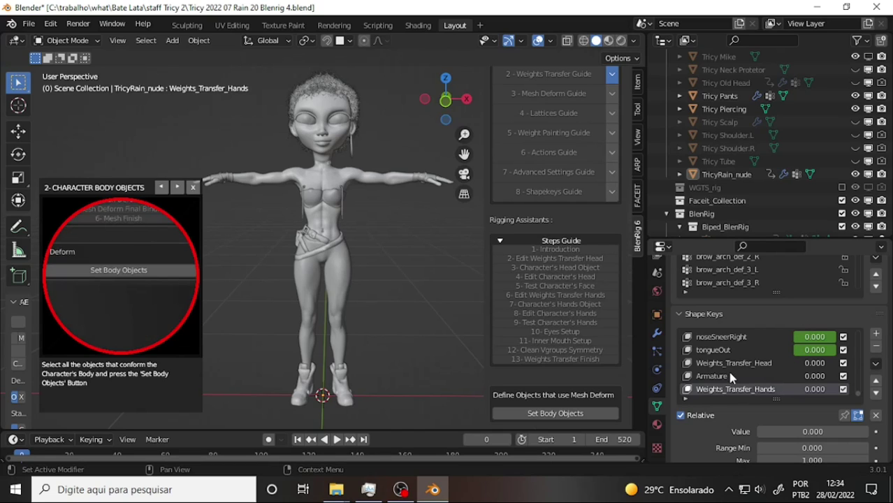
pyautogui.click(657, 334)
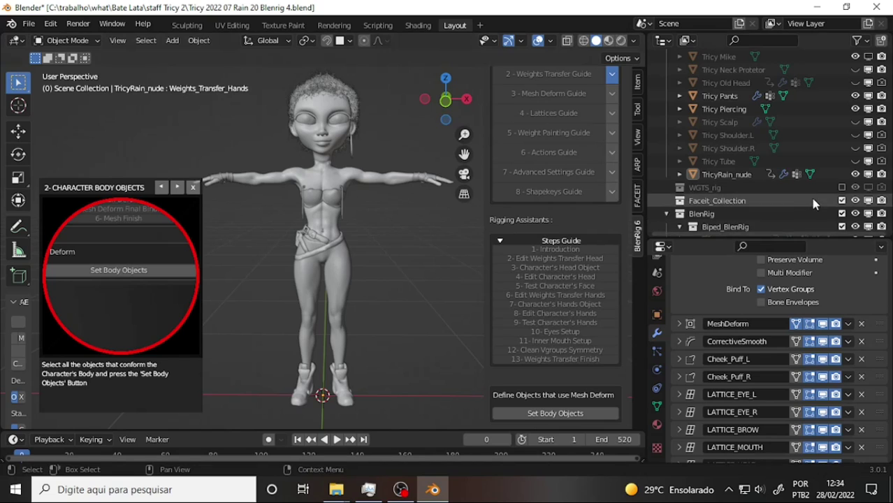
# Unhide the rig armature in the BlenRig collection and select it in the viewport.
pyautogui.scroll(-5, 822, 202)
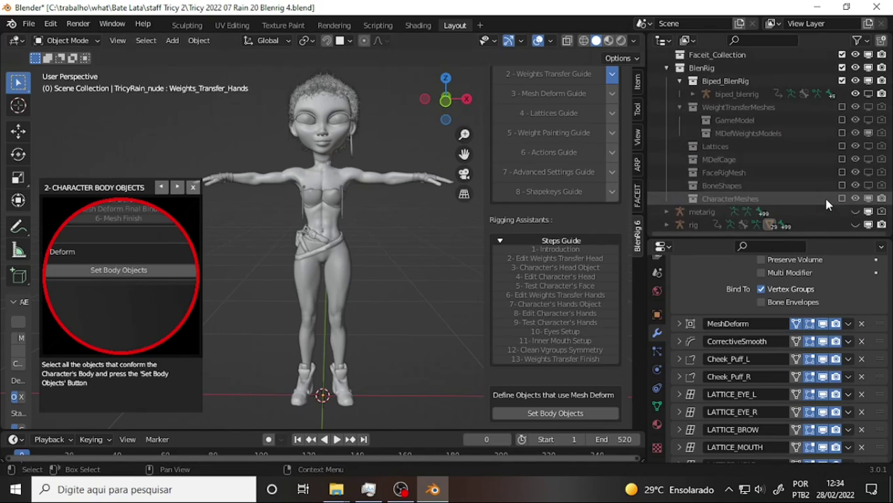
pyautogui.click(854, 225)
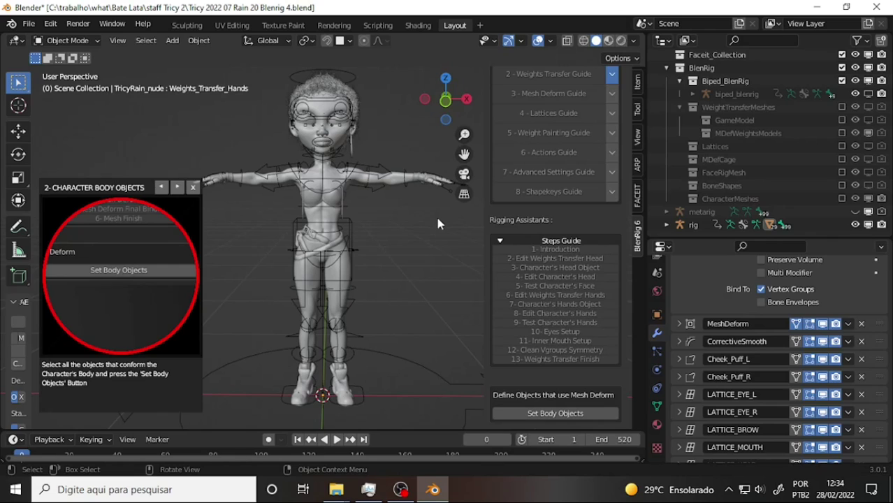
pyautogui.click(459, 186)
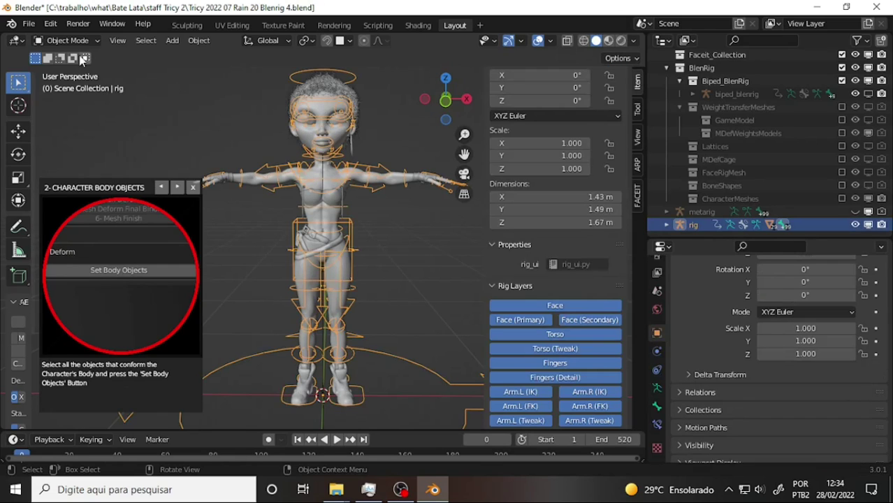
pyautogui.click(70, 40)
# In Pose Mode, lower the left hand IK control (hand_ik.L) and rotate it.
pyautogui.click(75, 88)
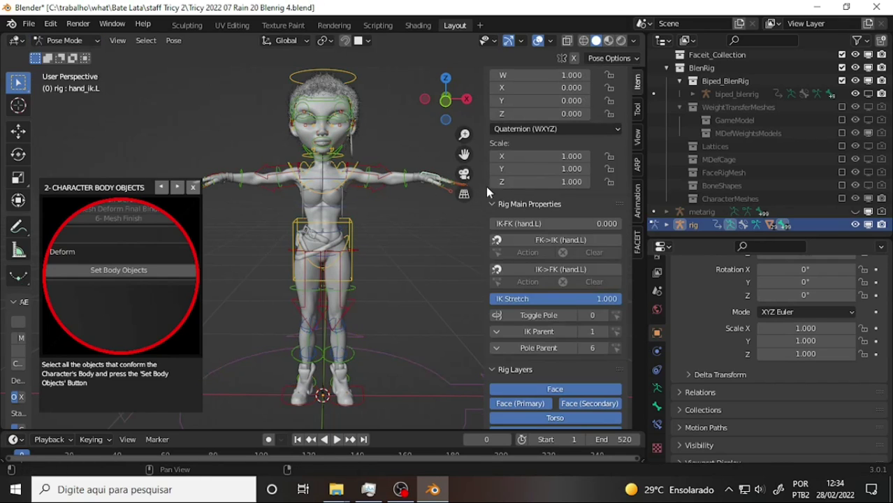
pyautogui.press('g')
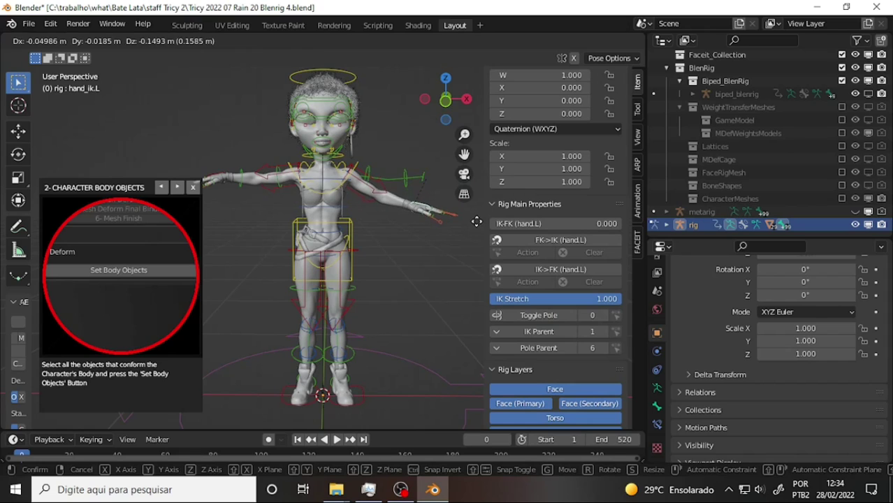
pyautogui.press('Escape')
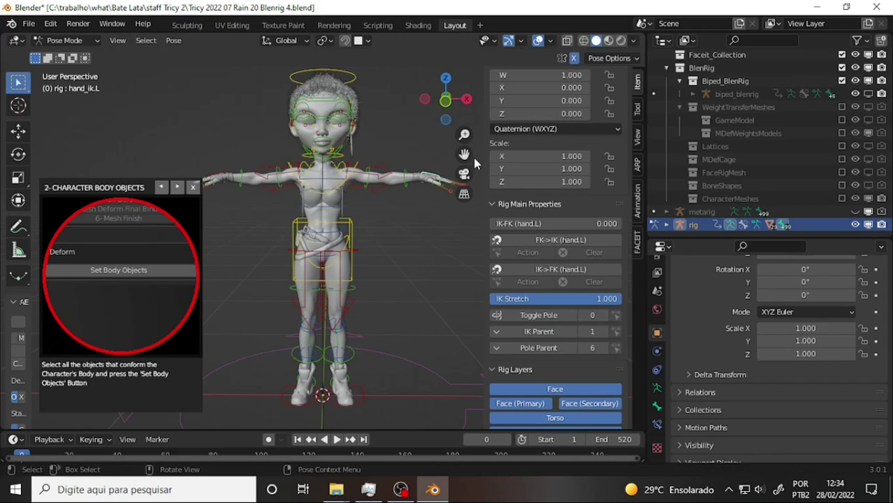
pyautogui.press('g')
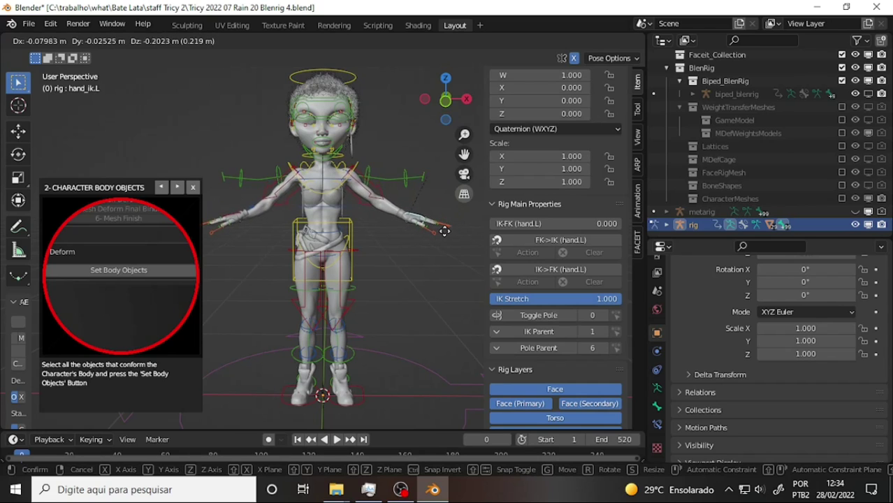
pyautogui.click(445, 233)
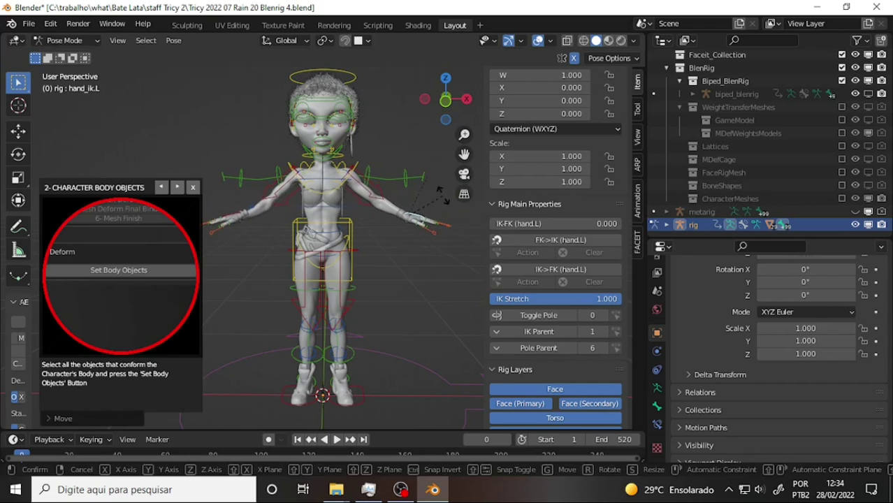
pyautogui.press('r')
pyautogui.click(436, 214)
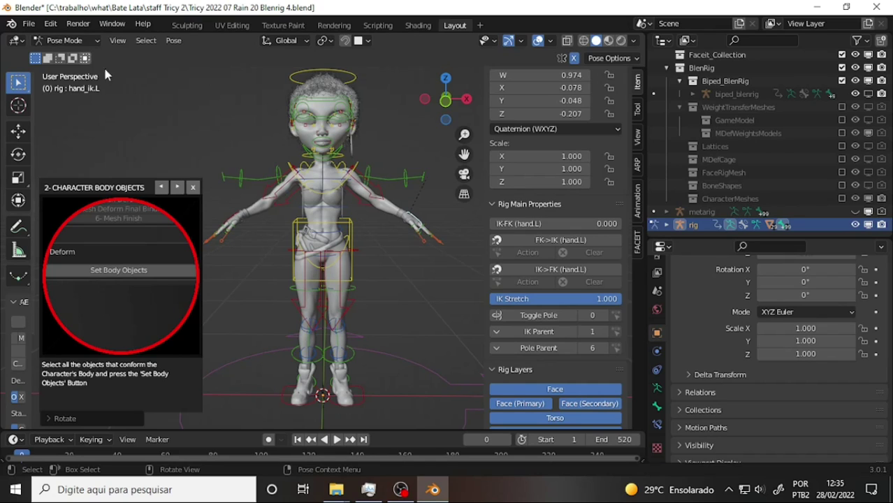
# Return the guide to its introduction step, then move and rotate hand_ik.L to test the arm.
pyautogui.click(162, 188)
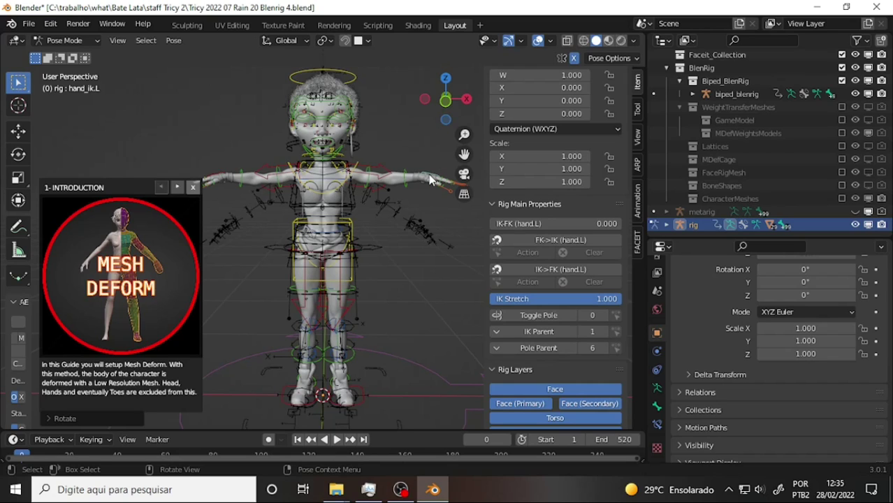
pyautogui.press('g')
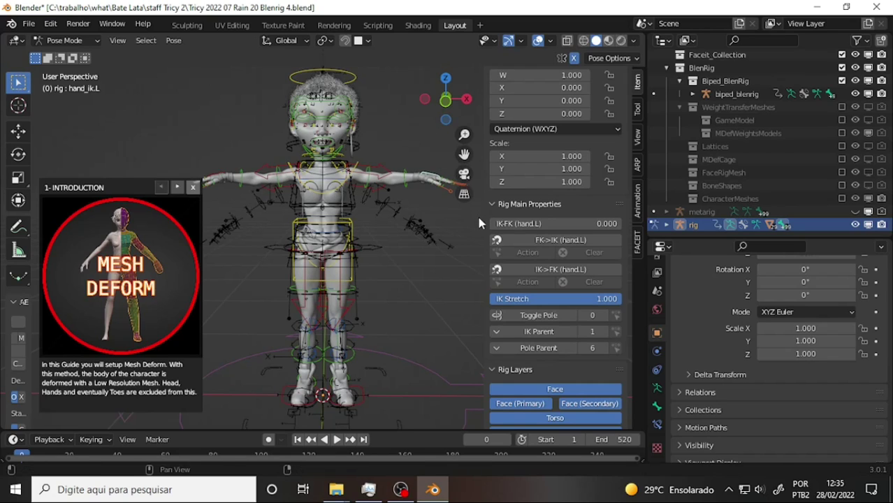
pyautogui.click(466, 266)
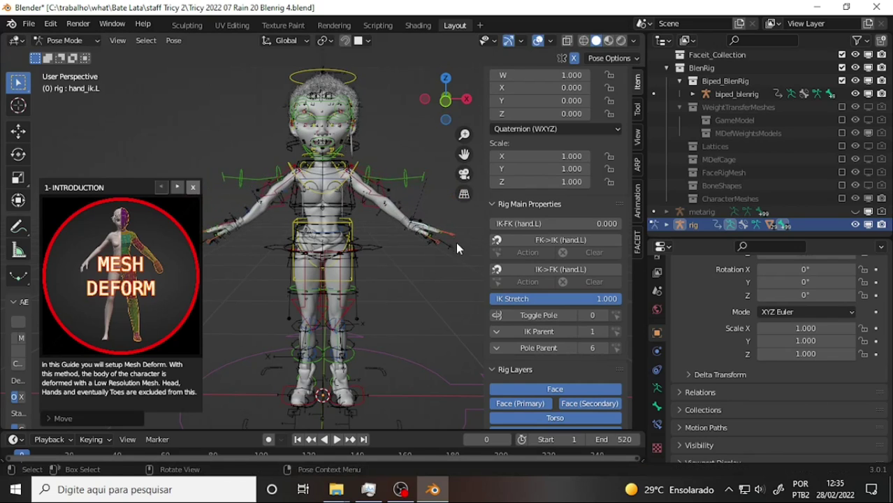
pyautogui.press('r')
pyautogui.click(410, 178)
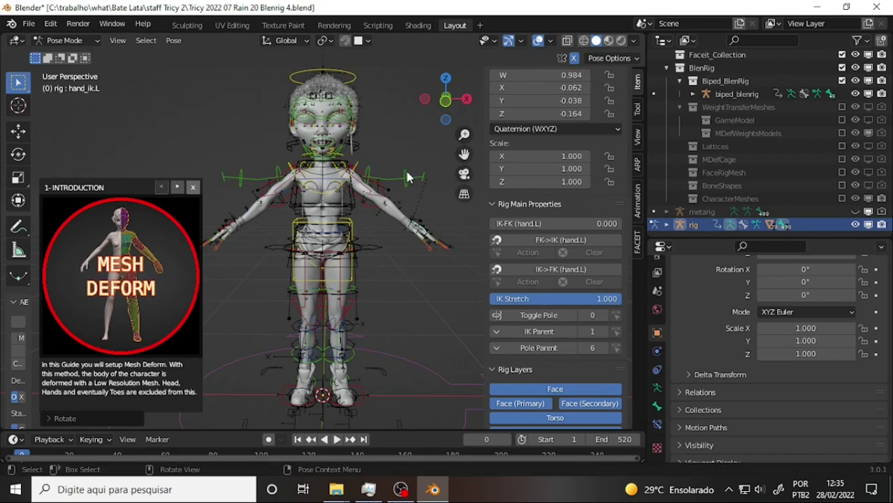
pyautogui.scroll(2, 395, 122)
pyautogui.scroll(3, 393, 117)
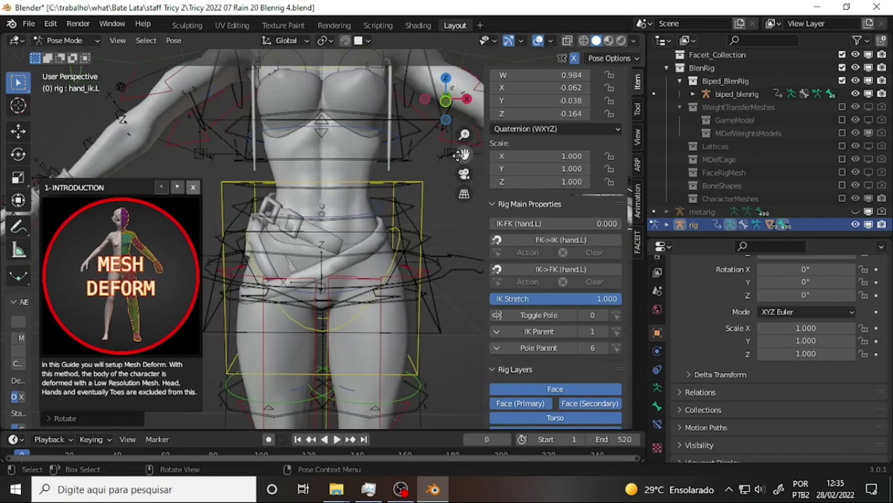
pyautogui.moveTo(464, 154); pyautogui.dragTo(420, 126)
pyautogui.moveTo(445, 149)
pyautogui.mouseDown(button='middle')
pyautogui.moveTo(411, 149)
pyautogui.moveTo(351, 191)
pyautogui.moveTo(265, 209)
pyautogui.moveTo(256, 175)
pyautogui.moveTo(264, 161)
pyautogui.moveTo(288, 161)
pyautogui.mouseUp(button='middle')
pyautogui.press('g')
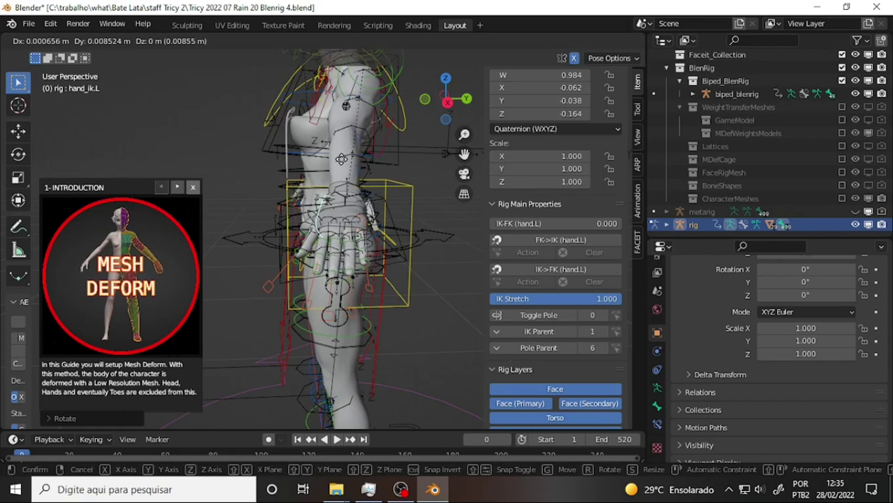
pyautogui.click(332, 154)
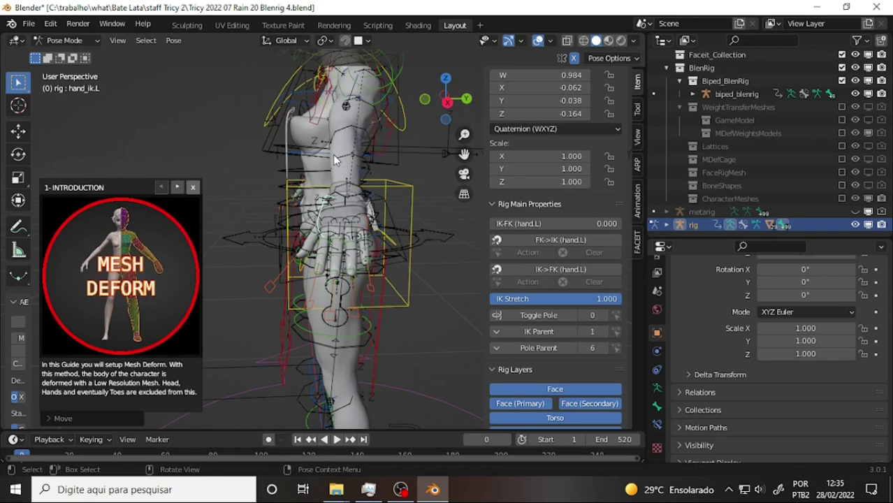
pyautogui.moveTo(333, 154)
pyautogui.mouseDown(button='middle')
pyautogui.moveTo(451, 161)
pyautogui.moveTo(444, 153)
pyautogui.mouseUp(button='middle')
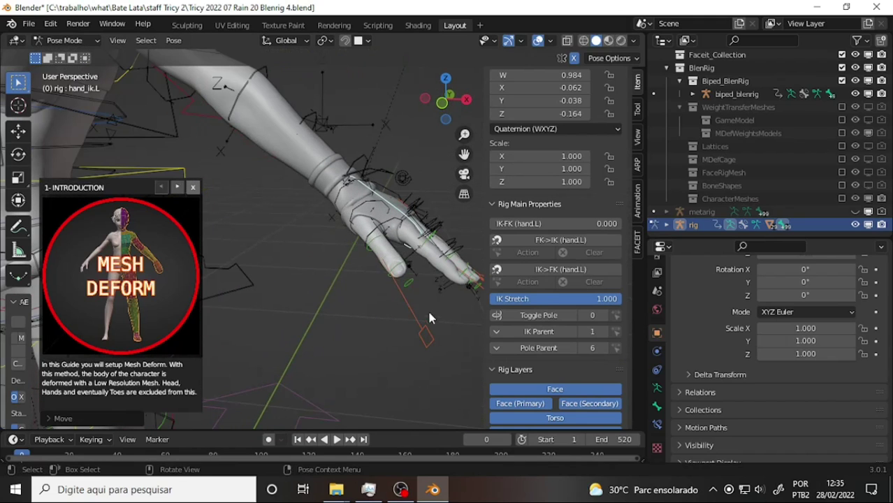
# Select the thumb, index, pinky and ring finger master controls and shrink them slightly.
pyautogui.hotkey('ctrl', 'z')
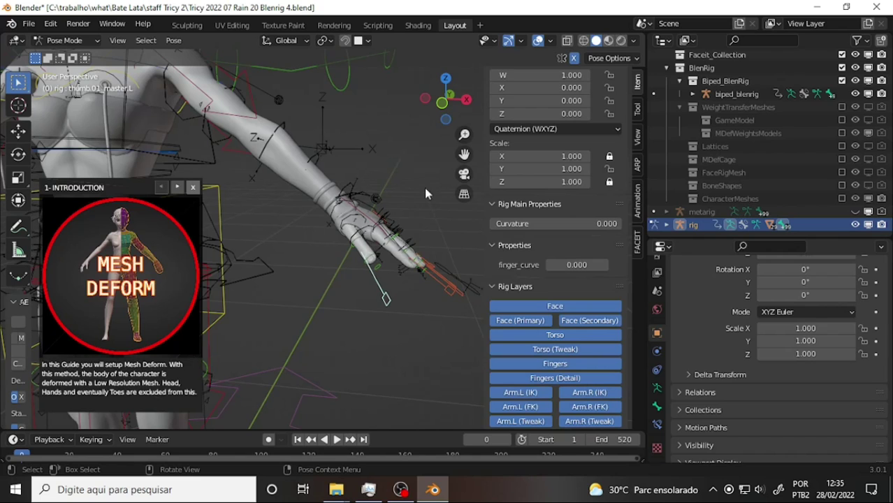
pyautogui.click(455, 292)
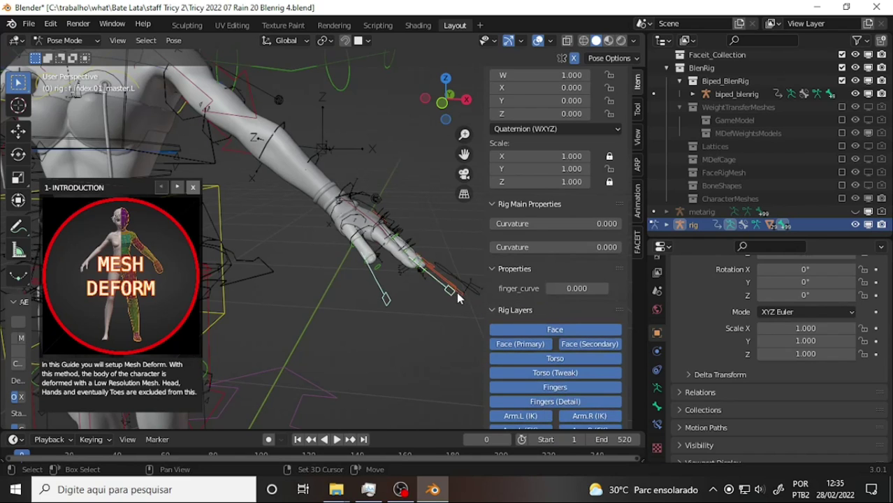
pyautogui.moveTo(446, 182); pyautogui.dragTo(314, 213, button='middle')
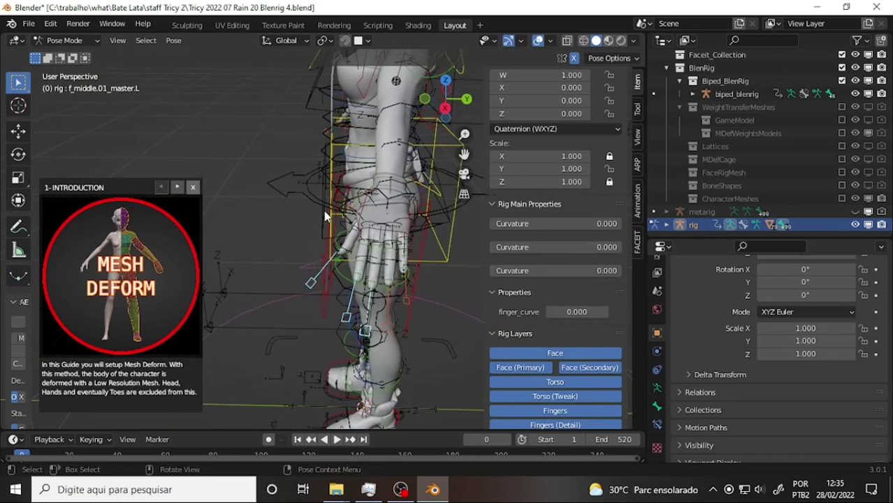
pyautogui.keyDown('shift'); pyautogui.click(405, 301); pyautogui.keyUp('shift')
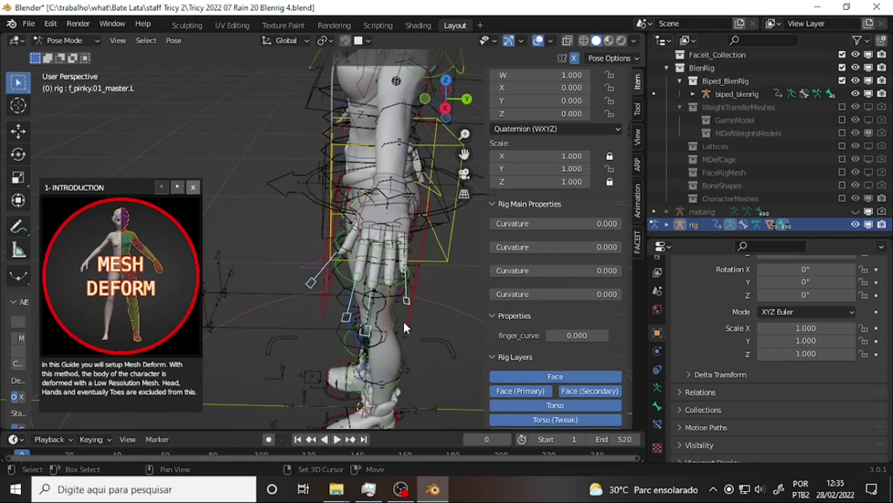
pyautogui.keyDown('shift'); pyautogui.click(389, 326); pyautogui.keyUp('shift')
pyautogui.press('s')
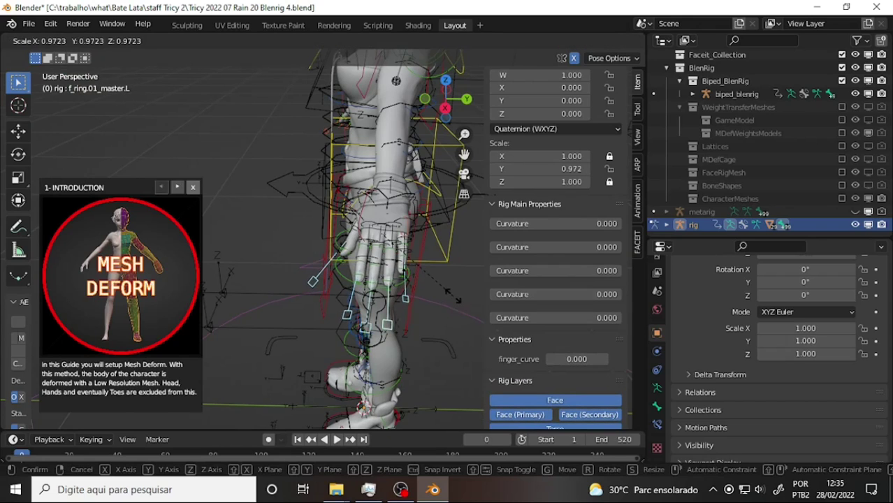
pyautogui.click(452, 297)
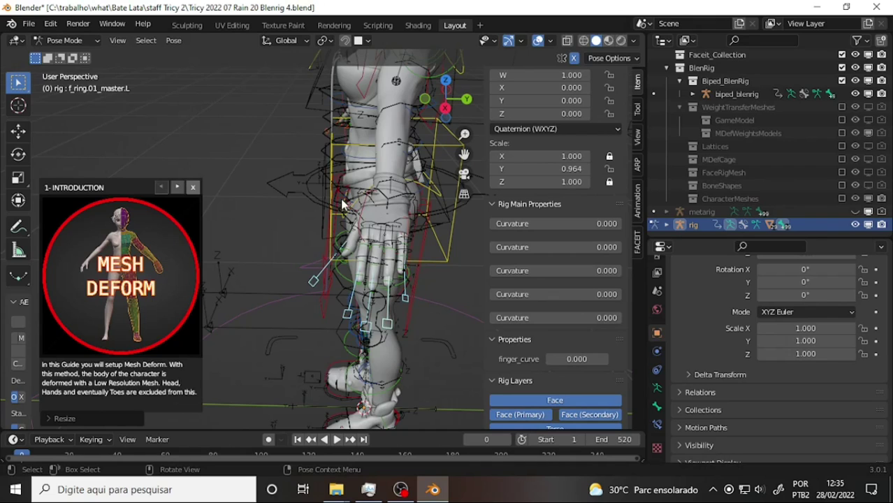
# Nudge hand_ik.L once more and orbit around the character to check the arm deformation.
pyautogui.moveTo(342, 204)
pyautogui.mouseDown(button='middle')
pyautogui.moveTo(476, 156)
pyautogui.moveTo(497, 161)
pyautogui.mouseUp(button='middle')
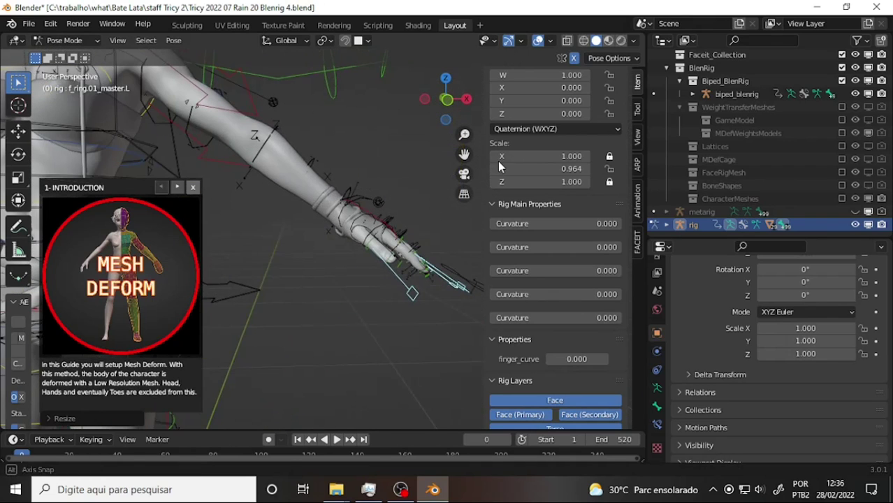
pyautogui.click(363, 216)
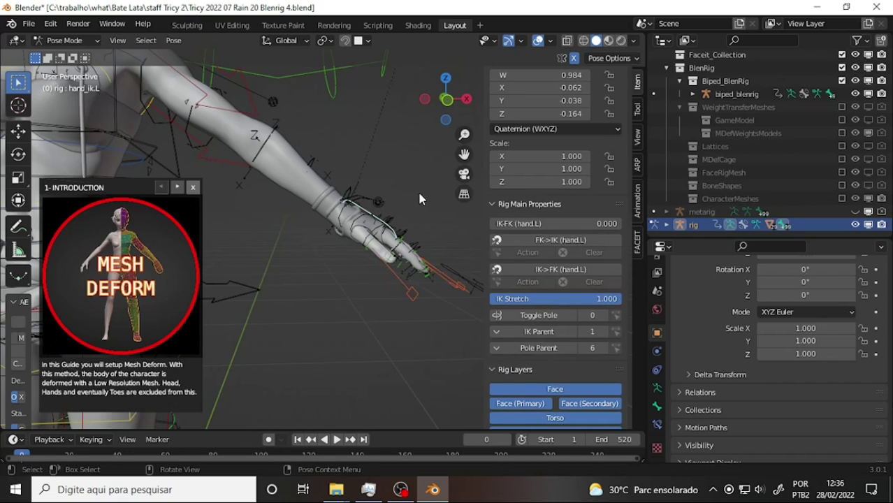
pyautogui.press('g')
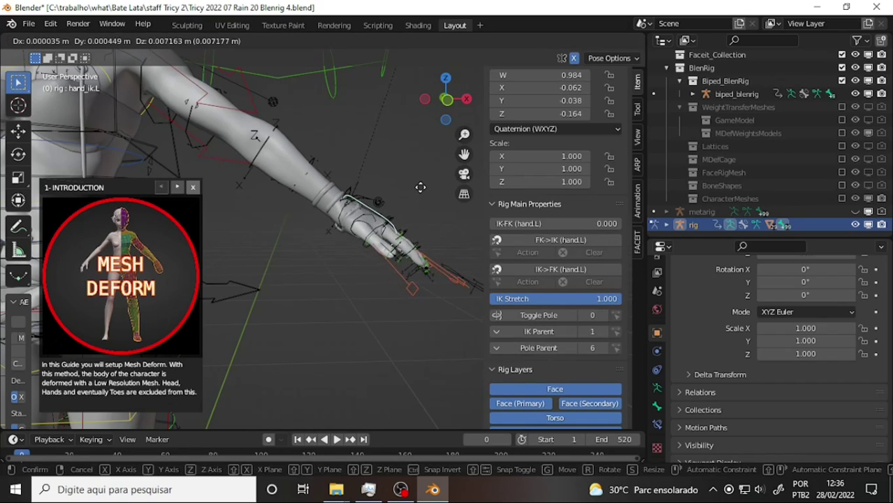
pyautogui.click(403, 166)
pyautogui.moveTo(403, 166); pyautogui.dragTo(369, 144, button='middle')
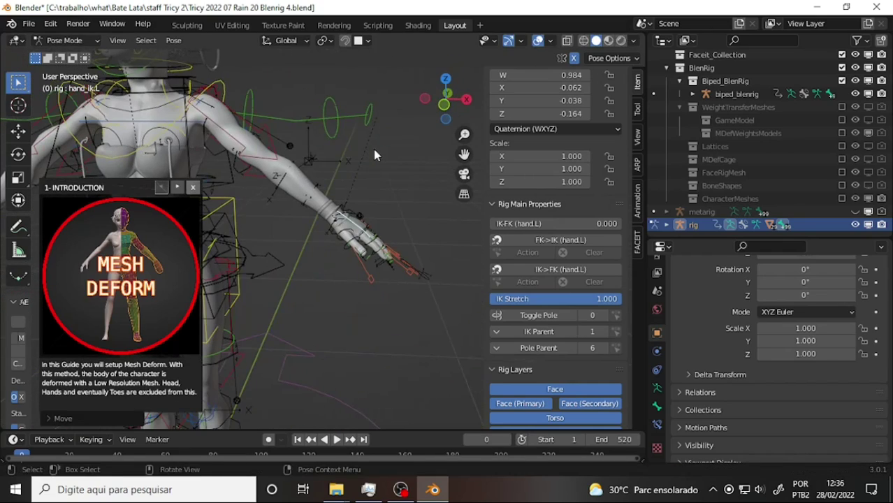
pyautogui.moveTo(464, 154); pyautogui.dragTo(629, 210)
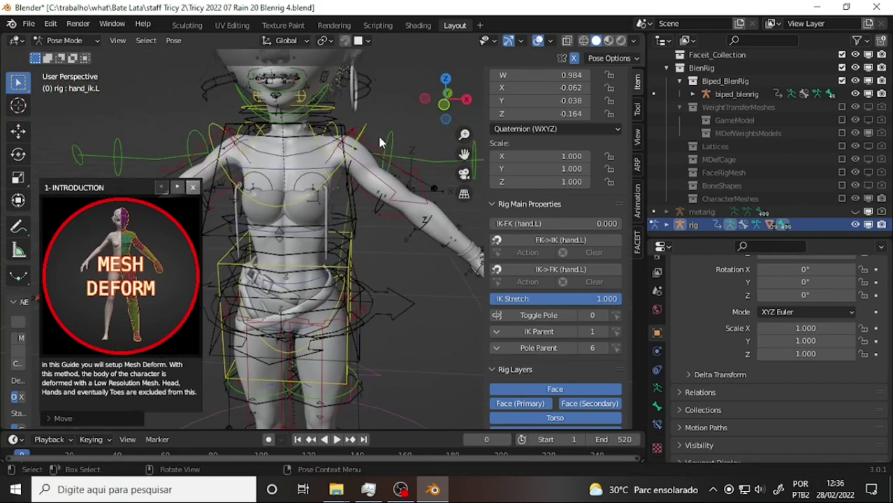
pyautogui.scroll(-3, 381, 139)
pyautogui.scroll(1, 382, 138)
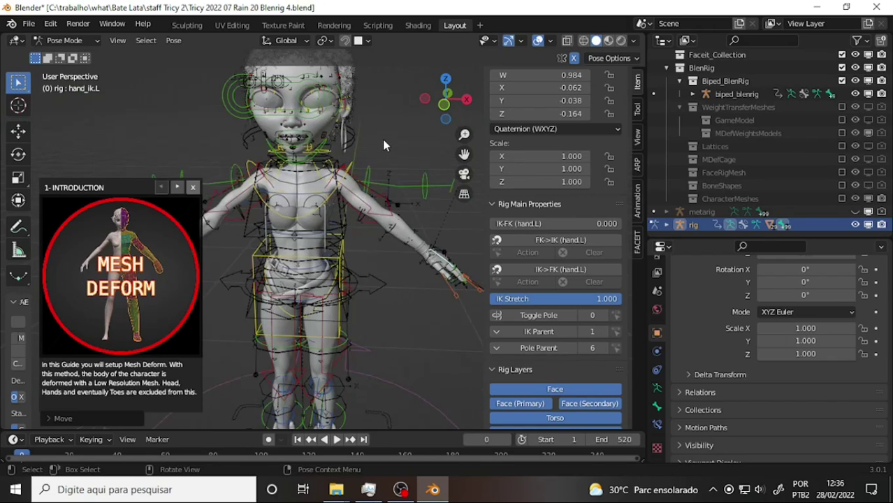
pyautogui.scroll(-1, 382, 140)
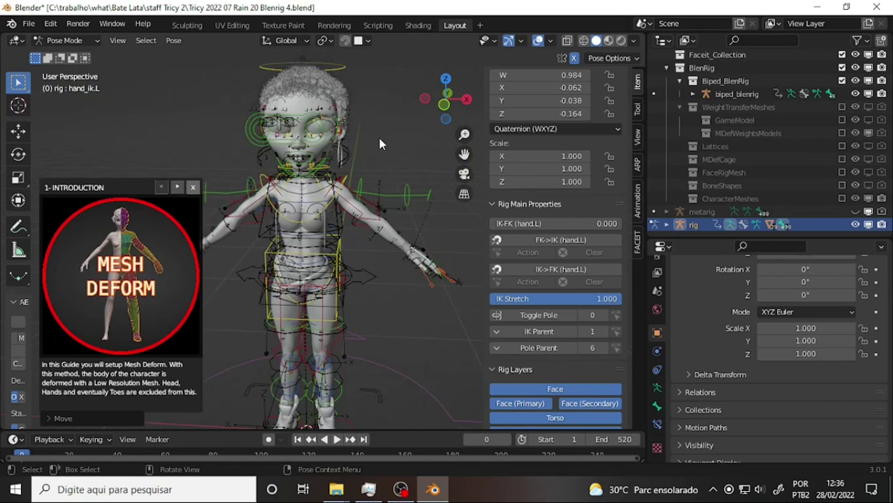
pyautogui.moveTo(379, 139)
pyautogui.mouseDown(button='middle')
pyautogui.moveTo(362, 135)
pyautogui.moveTo(386, 132)
pyautogui.mouseUp(button='middle')
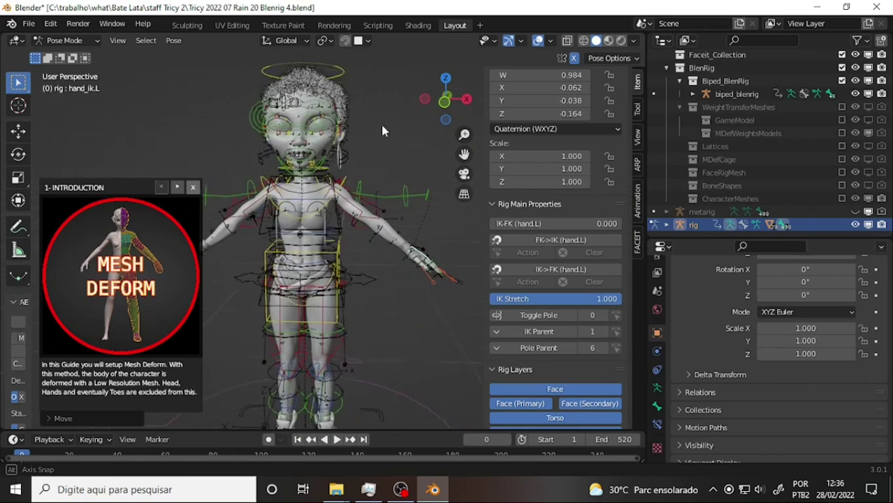
pyautogui.scroll(-1, 386, 133)
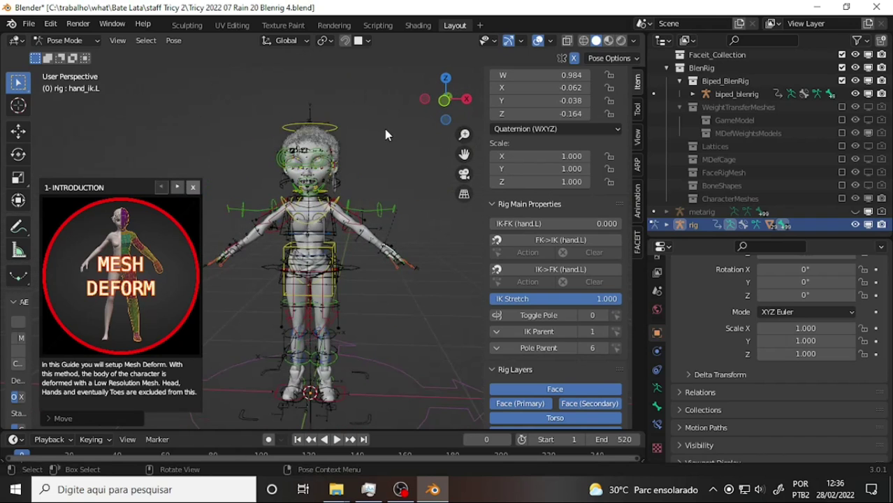
pyautogui.scroll(1, 385, 134)
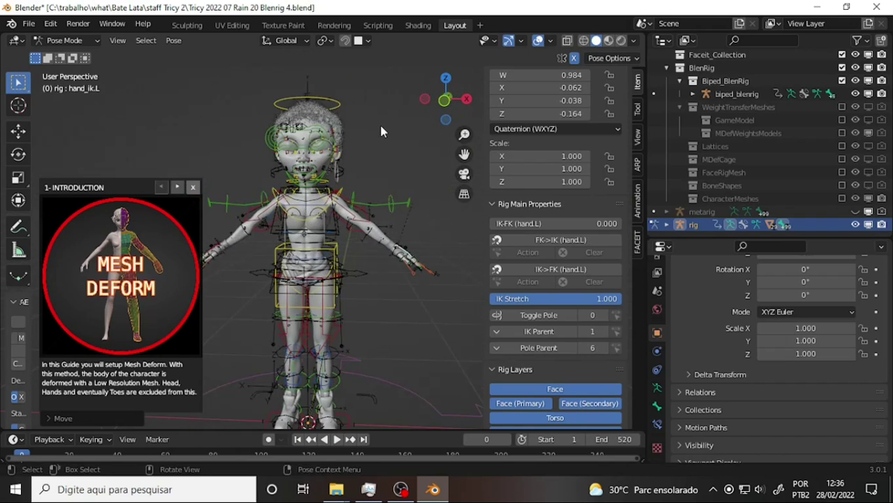
pyautogui.moveTo(381, 131)
pyautogui.mouseDown(button='middle')
pyautogui.moveTo(385, 145)
pyautogui.moveTo(377, 134)
pyautogui.mouseUp(button='middle')
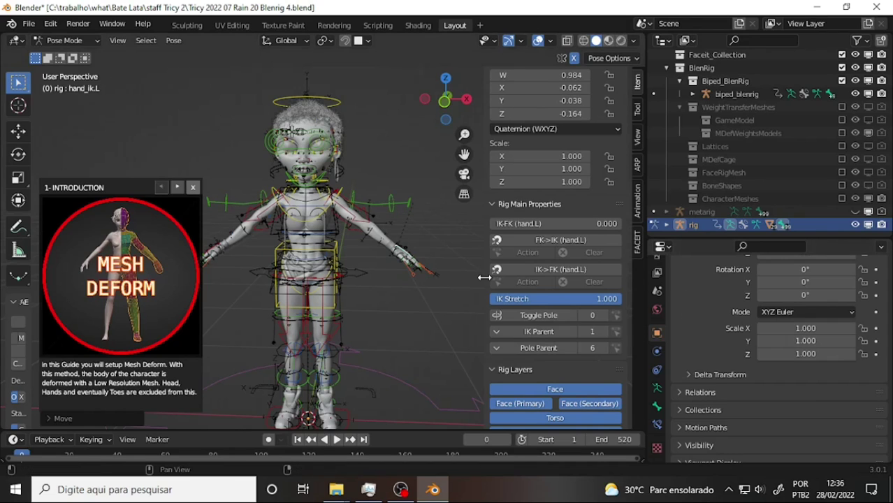
pyautogui.scroll(3, 438, 203)
pyautogui.scroll(-4, 437, 200)
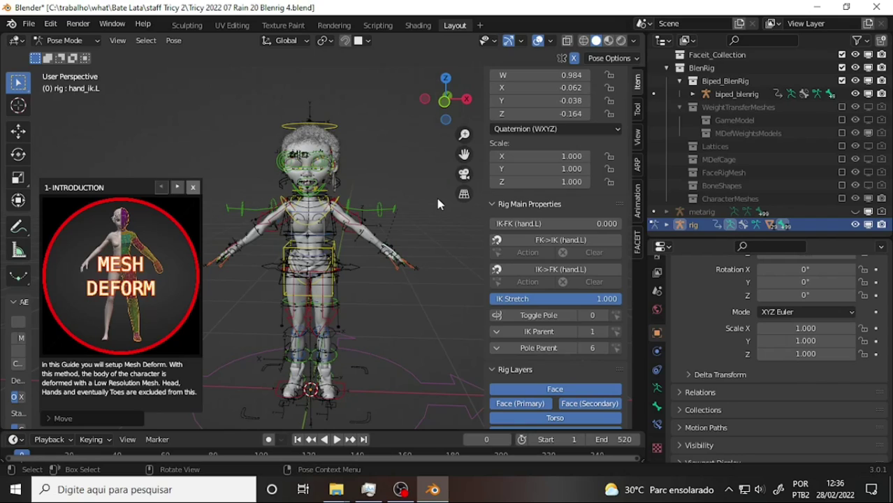
pyautogui.scroll(3, 438, 201)
pyautogui.moveTo(437, 201)
pyautogui.mouseDown(button='middle')
pyautogui.moveTo(293, 201)
pyautogui.moveTo(433, 128)
pyautogui.moveTo(418, 201)
pyautogui.mouseUp(button='middle')
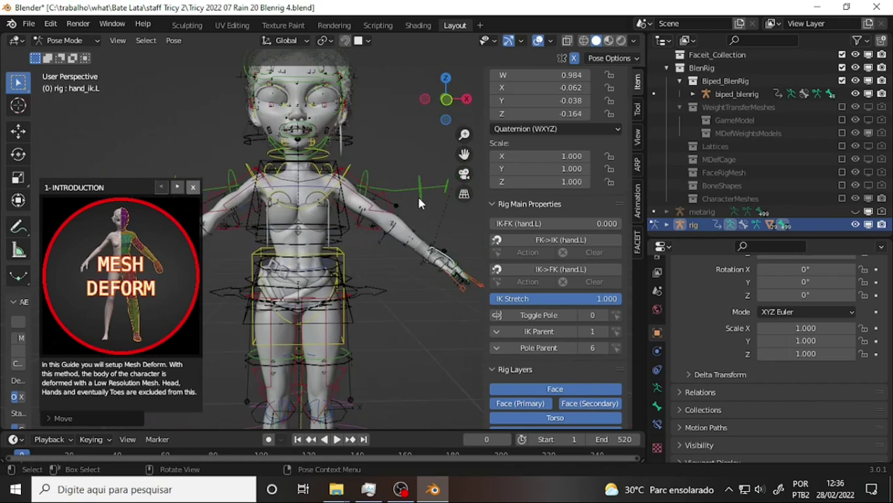
pyautogui.click(855, 225)
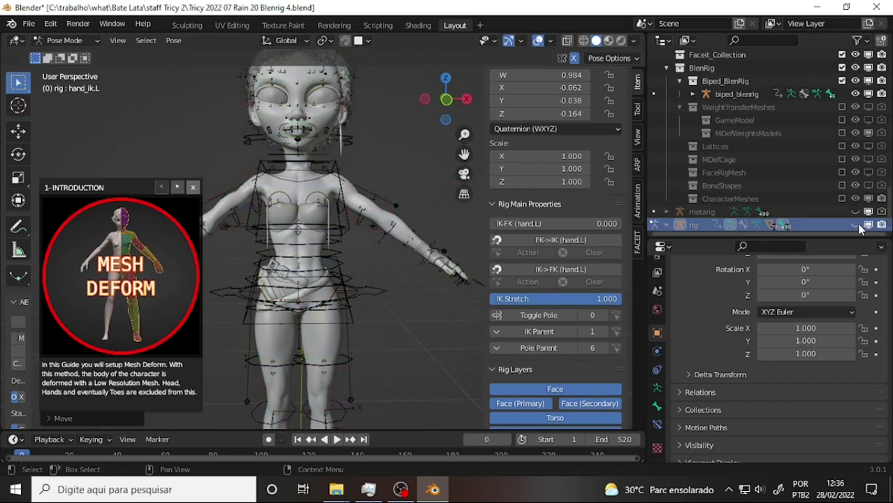
pyautogui.moveTo(389, 118)
pyautogui.mouseDown(button='middle')
pyautogui.moveTo(368, 143)
pyautogui.moveTo(360, 105)
pyautogui.mouseUp(button='middle')
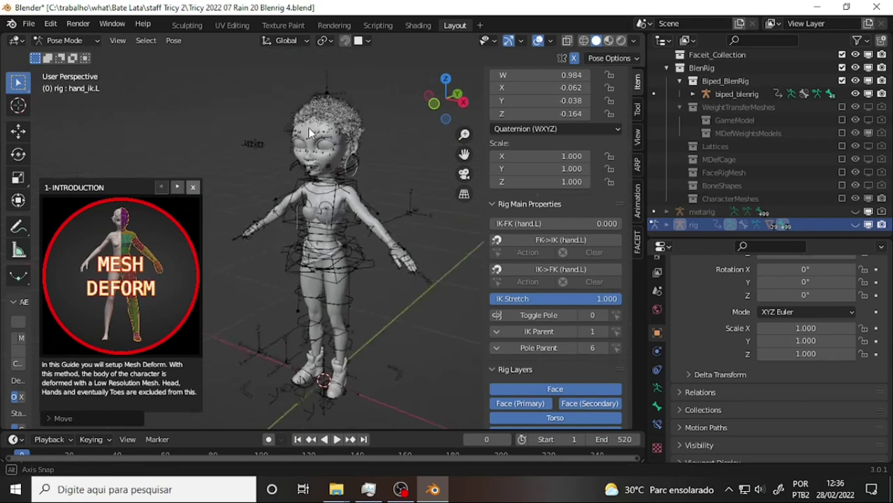
pyautogui.scroll(4, 372, 169)
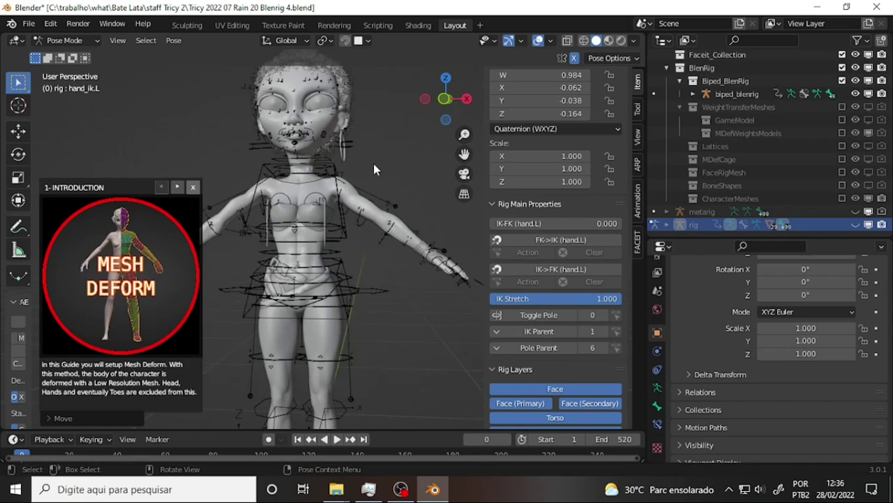
pyautogui.scroll(-2, 372, 169)
pyautogui.moveTo(372, 164); pyautogui.dragTo(385, 195, button='middle')
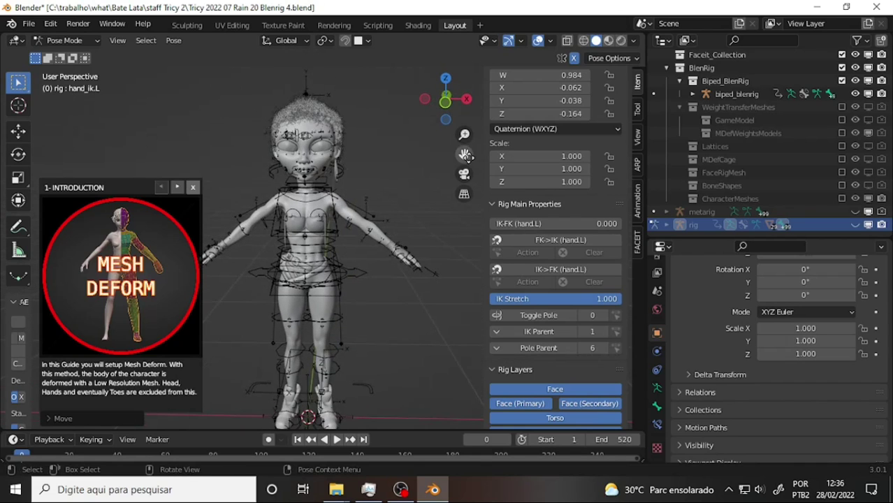
pyautogui.moveTo(464, 154); pyautogui.dragTo(482, 133)
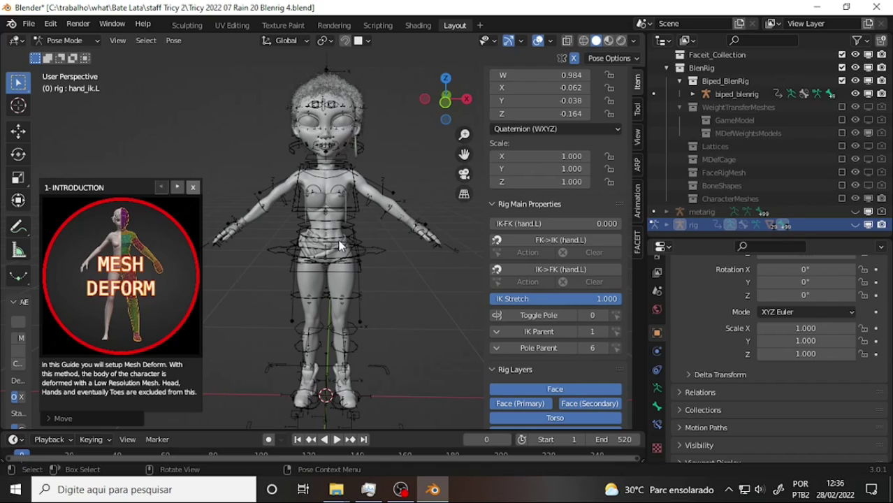
pyautogui.scroll(2, 381, 262)
pyautogui.scroll(-4, 350, 233)
pyautogui.scroll(4, 358, 246)
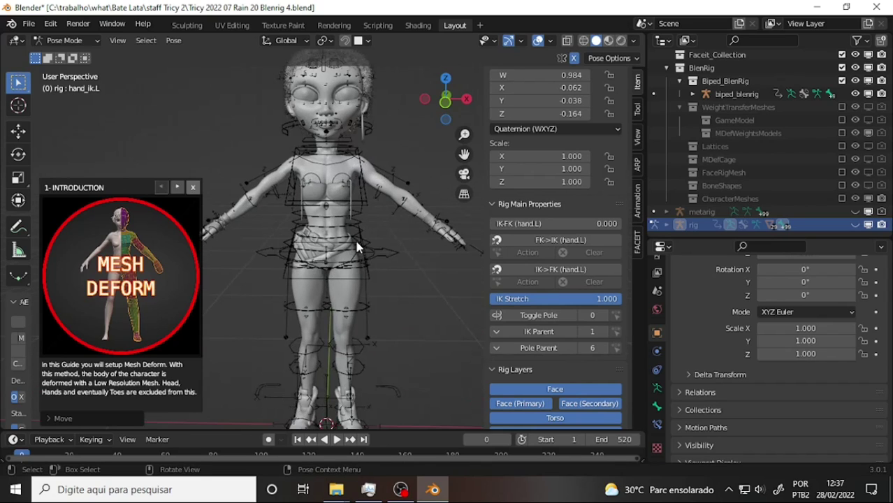
# Advance the guide to Character Body Objects, unhide the rig, enlarge the timeline and select the rig.
pyautogui.click(178, 188)
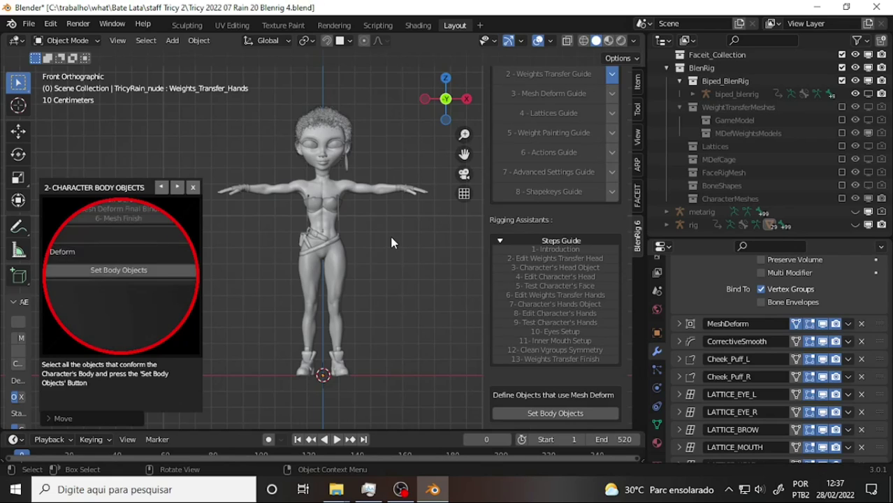
pyautogui.click(855, 212)
pyautogui.click(855, 224)
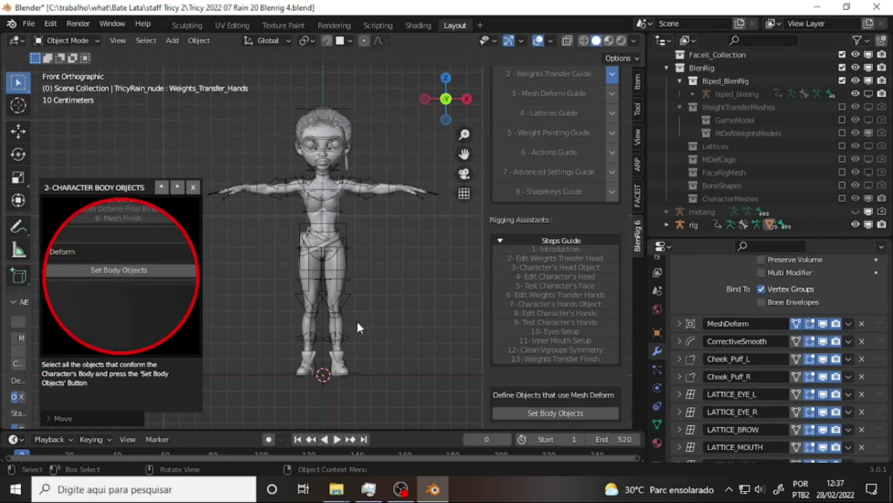
pyautogui.moveTo(377, 432); pyautogui.dragTo(397, 403)
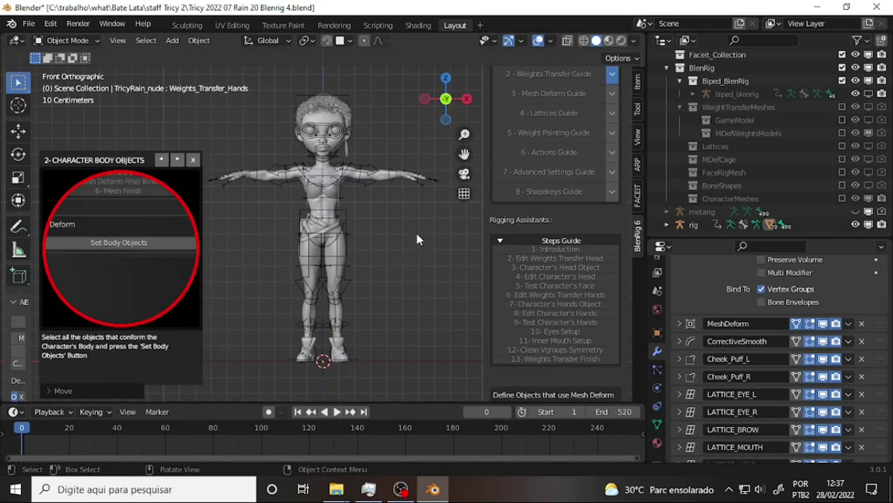
pyautogui.click(414, 175)
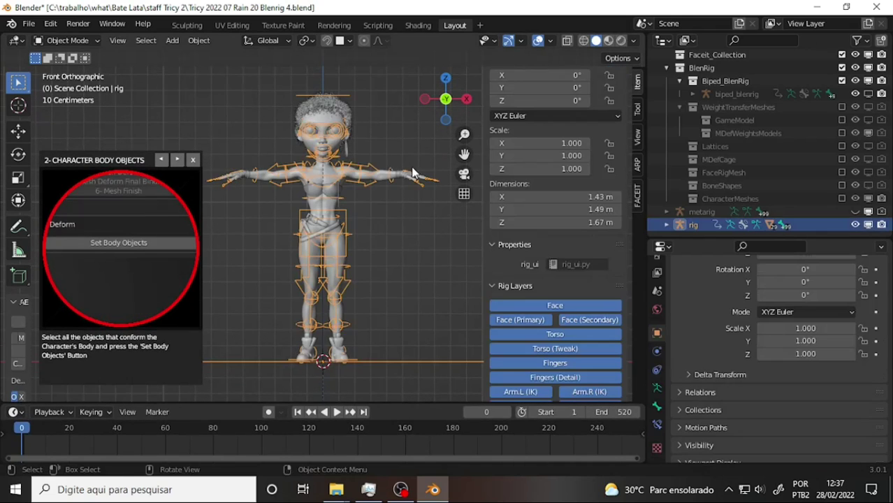
# Switch the rig to Pose Mode, then lower the arm and rotate the hand IK control.
pyautogui.click(66, 40)
pyautogui.click(70, 82)
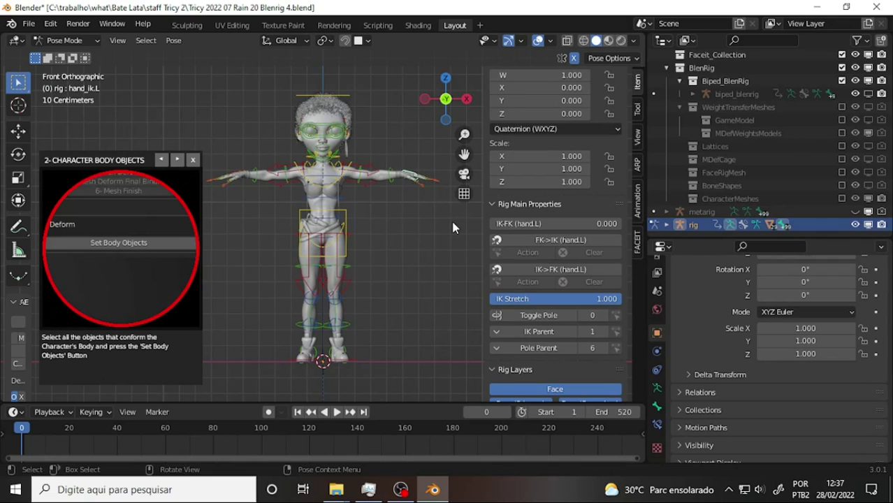
pyautogui.press('g')
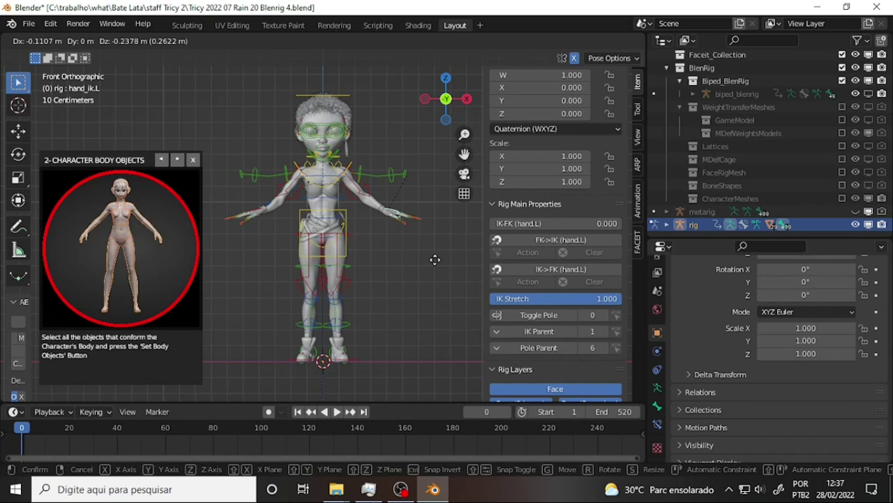
pyautogui.click(436, 261)
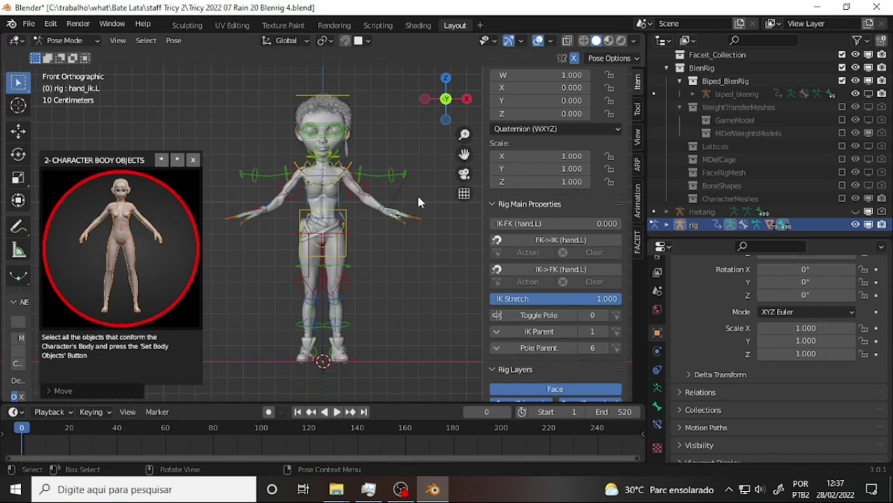
pyautogui.press('r')
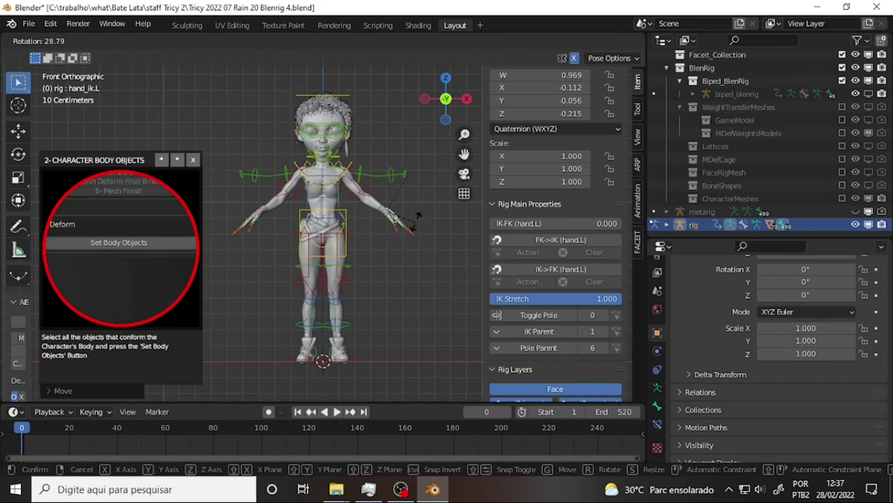
pyautogui.click(415, 220)
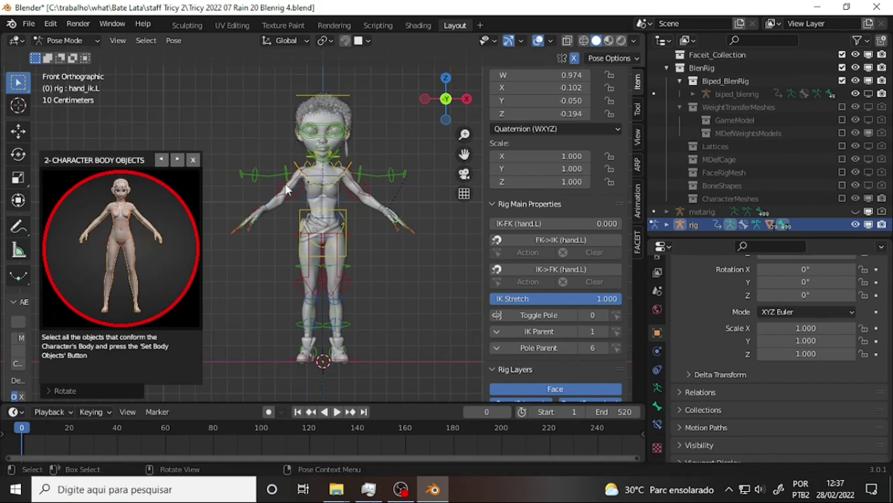
# Return the guide to its introduction step, lower and rotate hand_ik.L again, and enlarge the timeline.
pyautogui.click(161, 160)
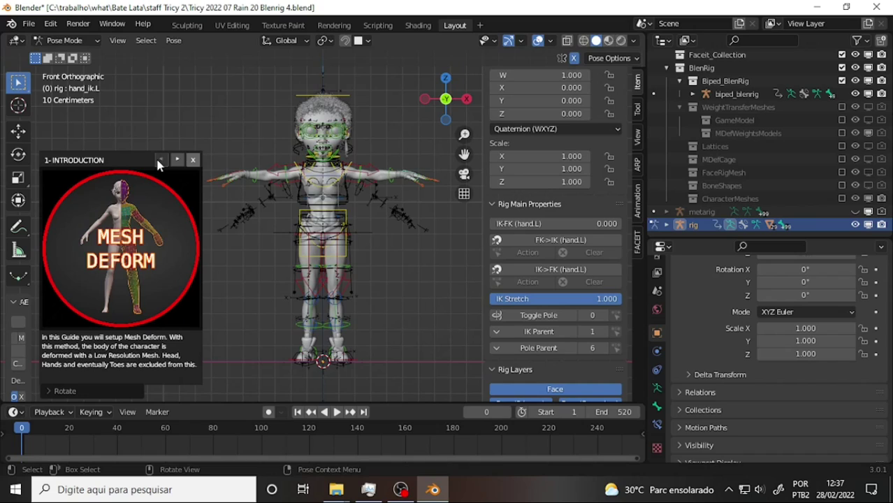
pyautogui.click(415, 178)
pyautogui.click(432, 187)
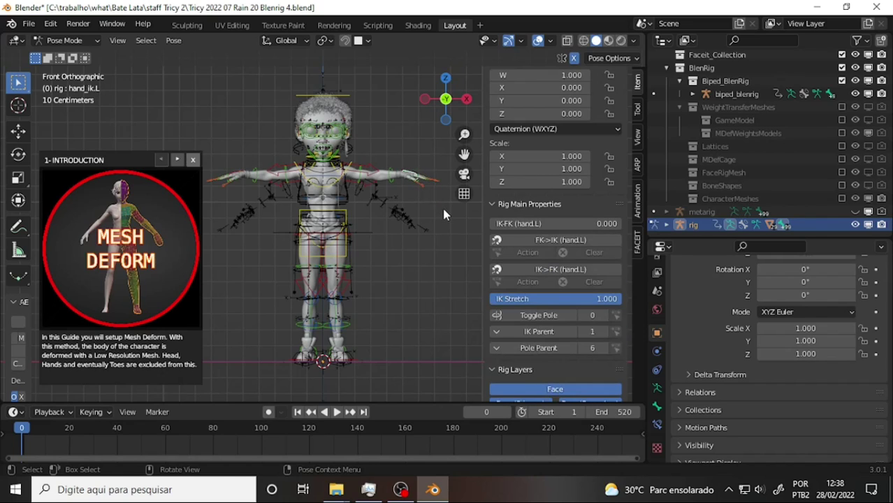
pyautogui.press('g')
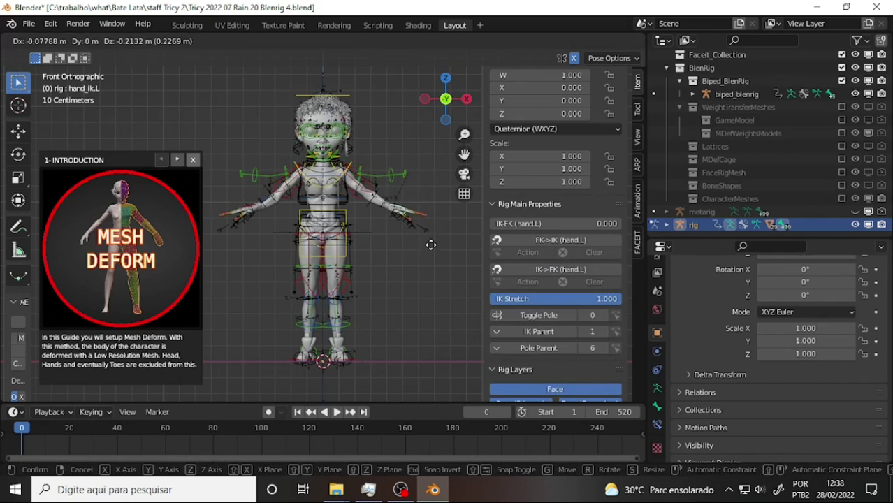
pyautogui.click(431, 251)
pyautogui.press('r')
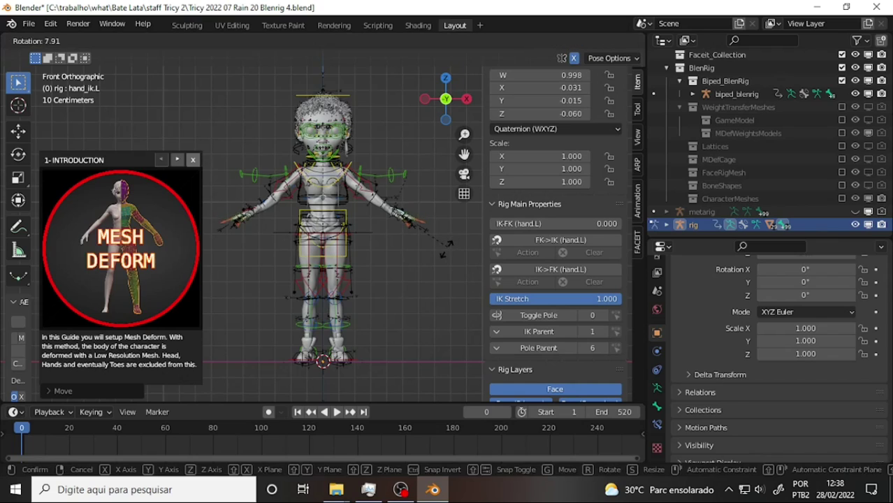
pyautogui.click(438, 263)
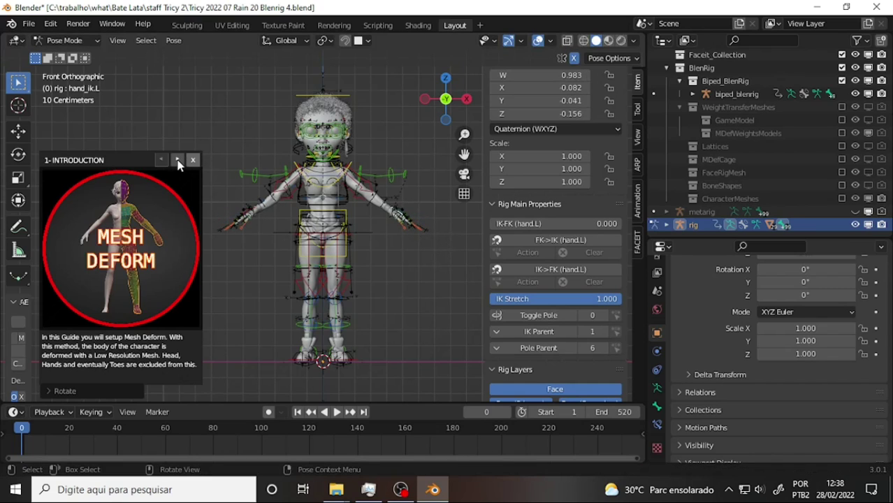
pyautogui.moveTo(390, 403)
pyautogui.mouseDown()
pyautogui.moveTo(397, 301)
pyautogui.moveTo(397, 345)
pyautogui.mouseUp()
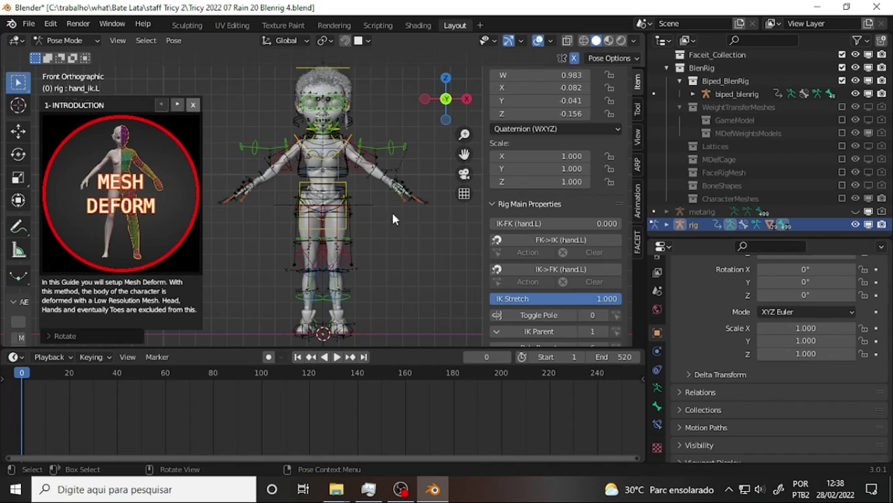
# Advance the guide to Character Body Objects, hide the rig, and select the cintos belt.
pyautogui.click(178, 104)
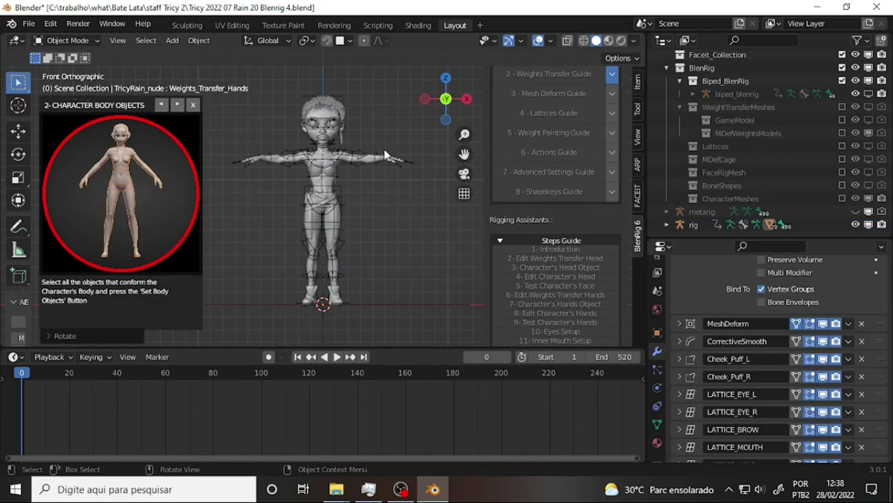
pyautogui.scroll(2, 391, 133)
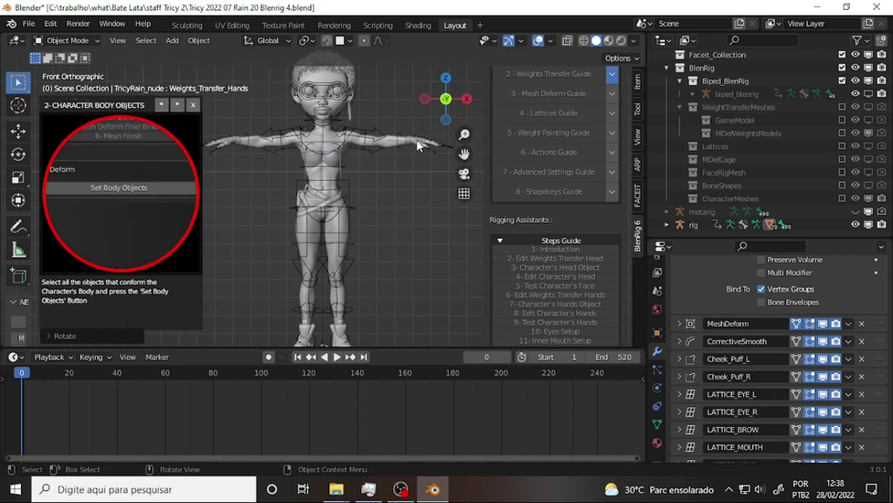
pyautogui.click(855, 224)
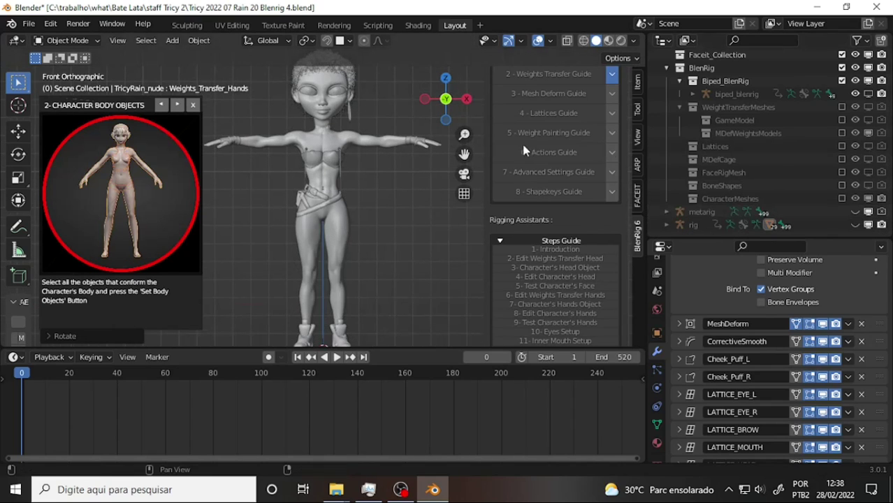
pyautogui.scroll(4, 402, 189)
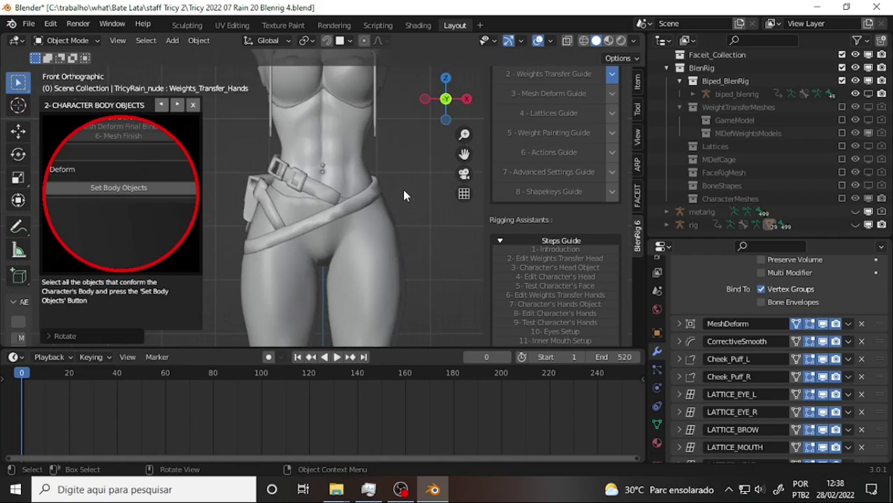
pyautogui.scroll(-5, 401, 187)
pyautogui.scroll(-5, 765, 152)
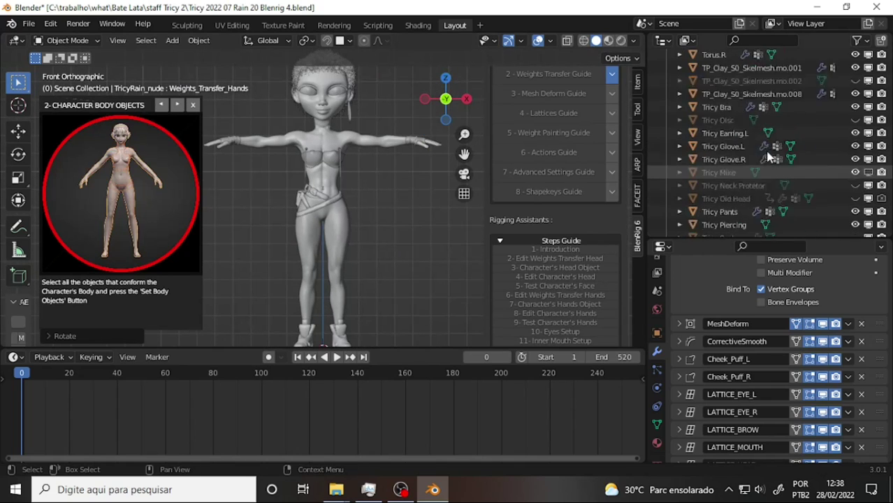
pyautogui.scroll(10, 768, 154)
pyautogui.scroll(-3, 786, 130)
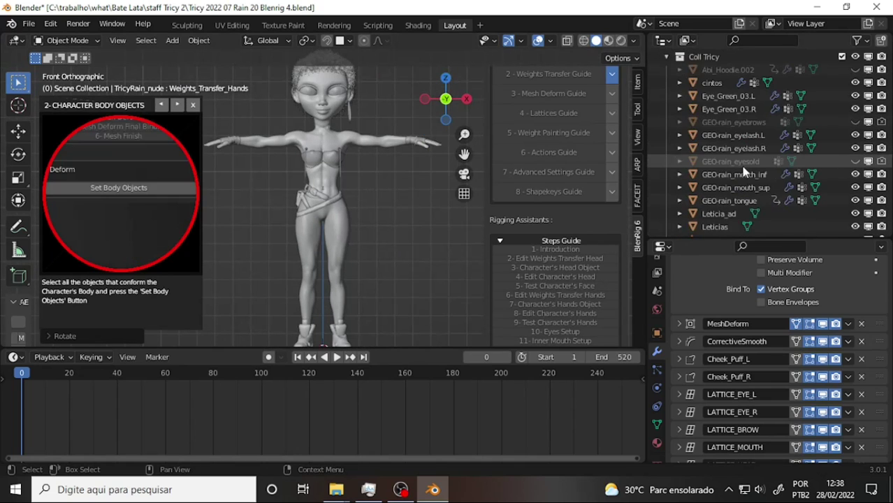
pyautogui.click(716, 83)
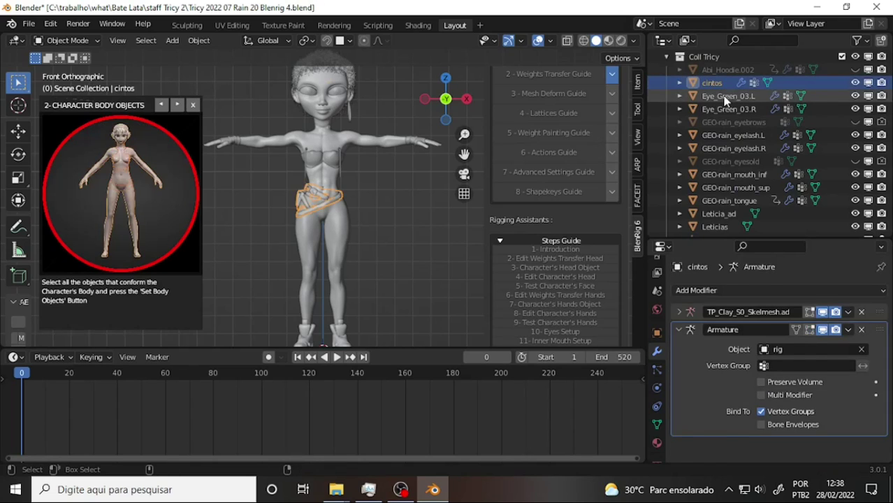